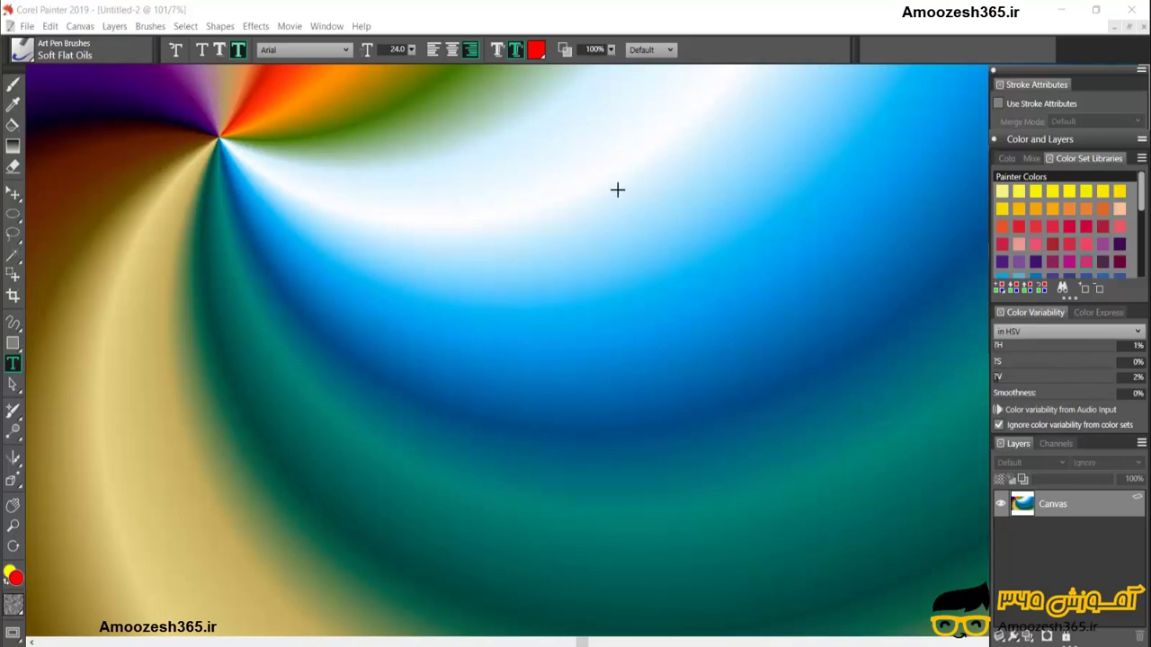
- Examine the Text tool's font list, point size, alignment and color options
scroll(617, 189, down, 3)
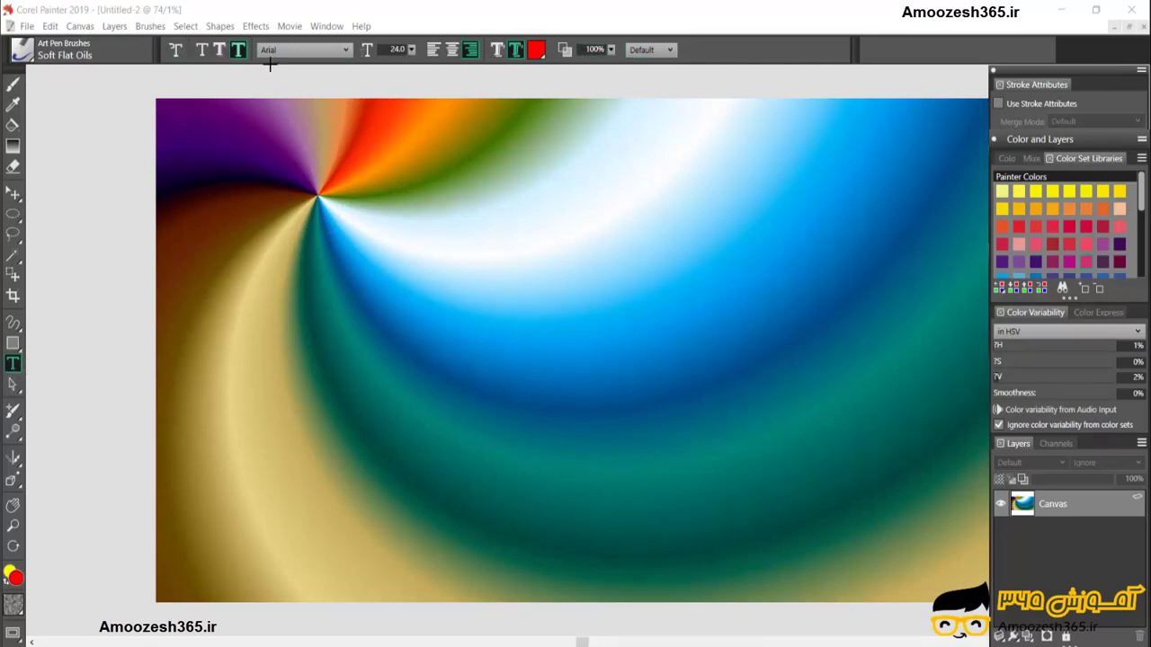
click(314, 51)
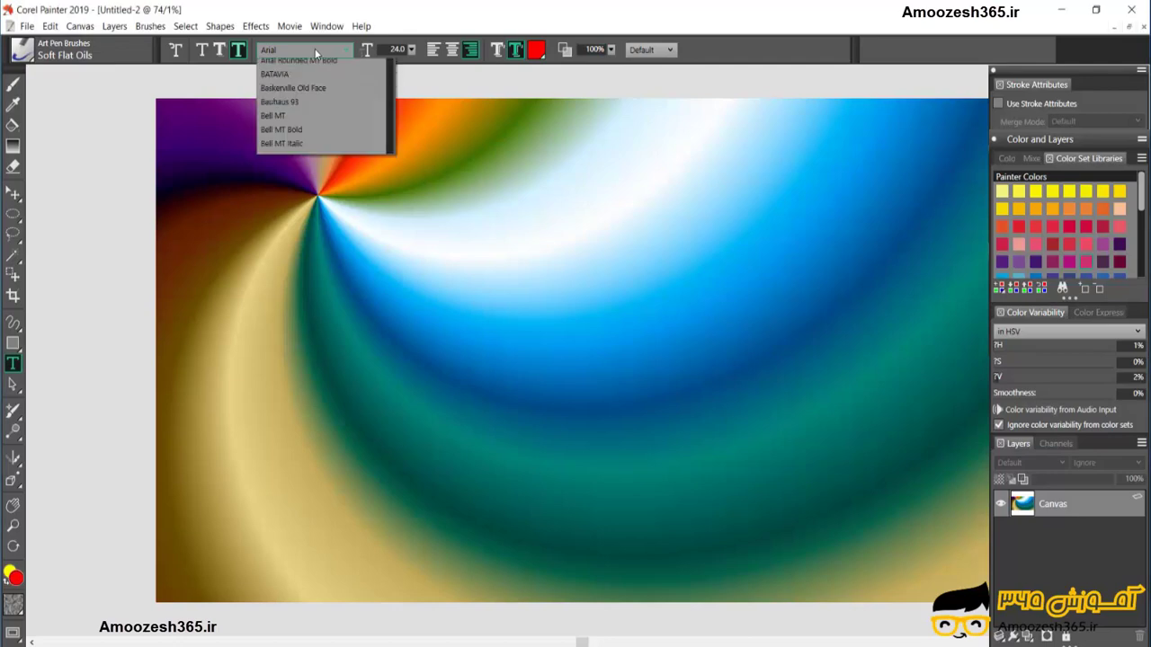
click(315, 50)
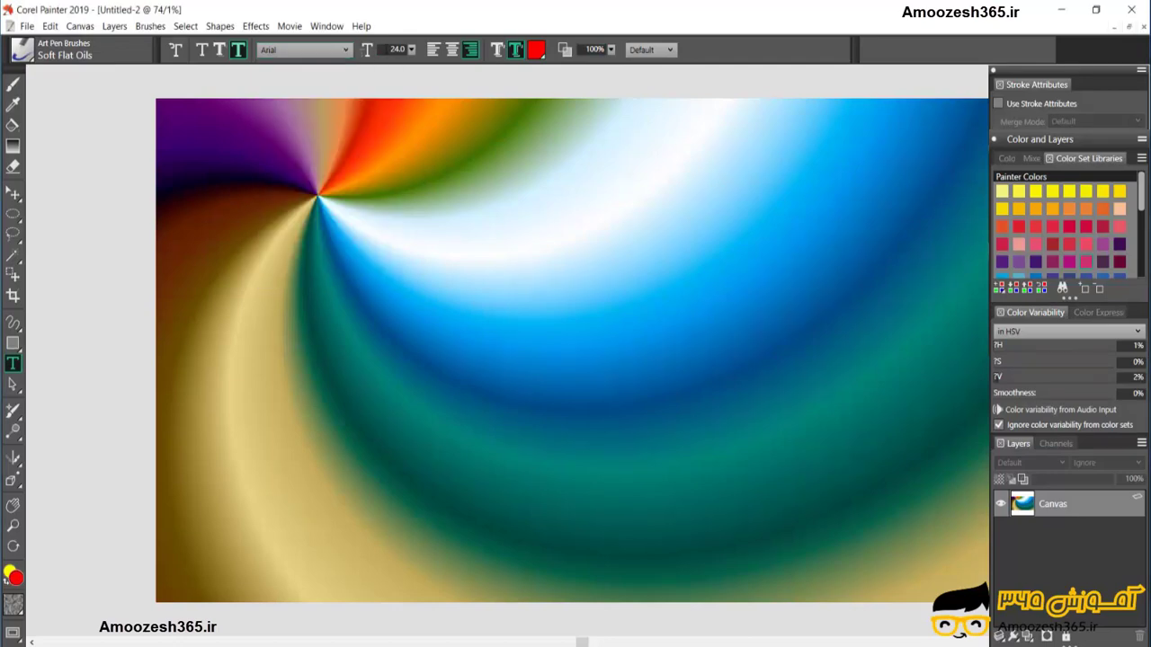
click(410, 49)
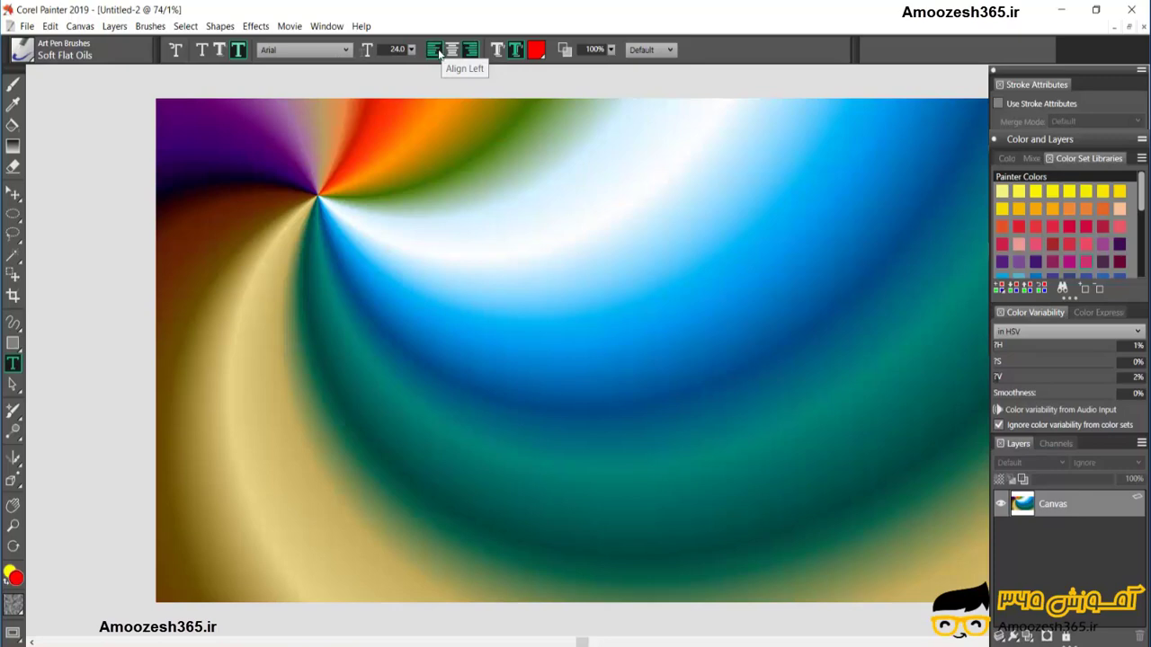
click(468, 53)
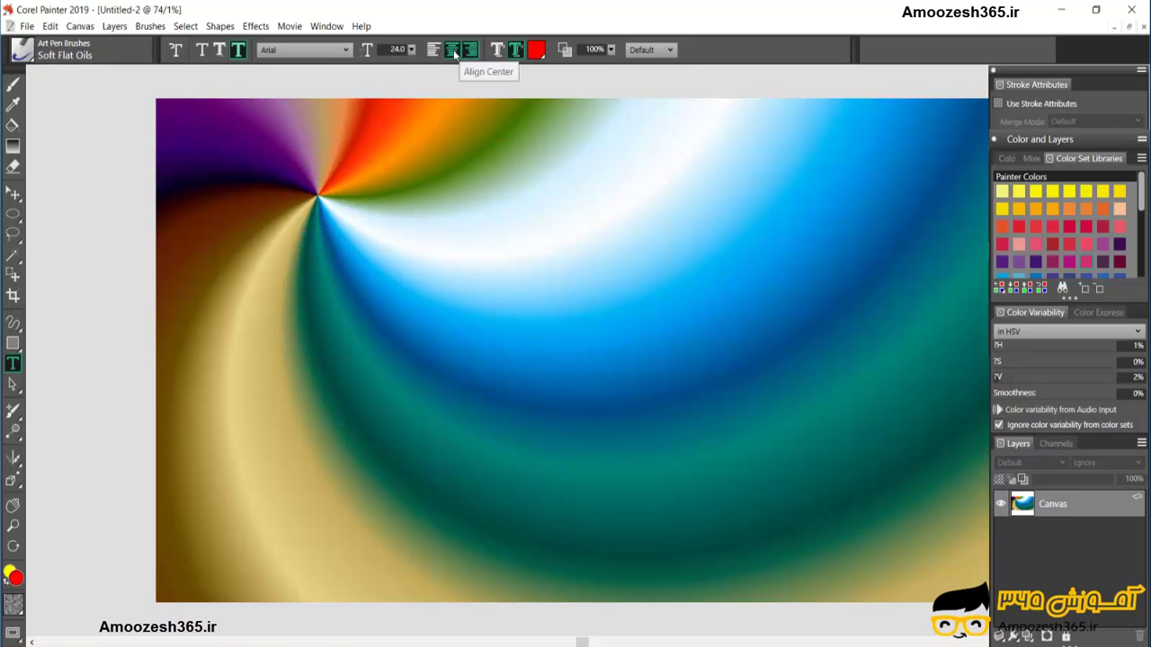
click(534, 50)
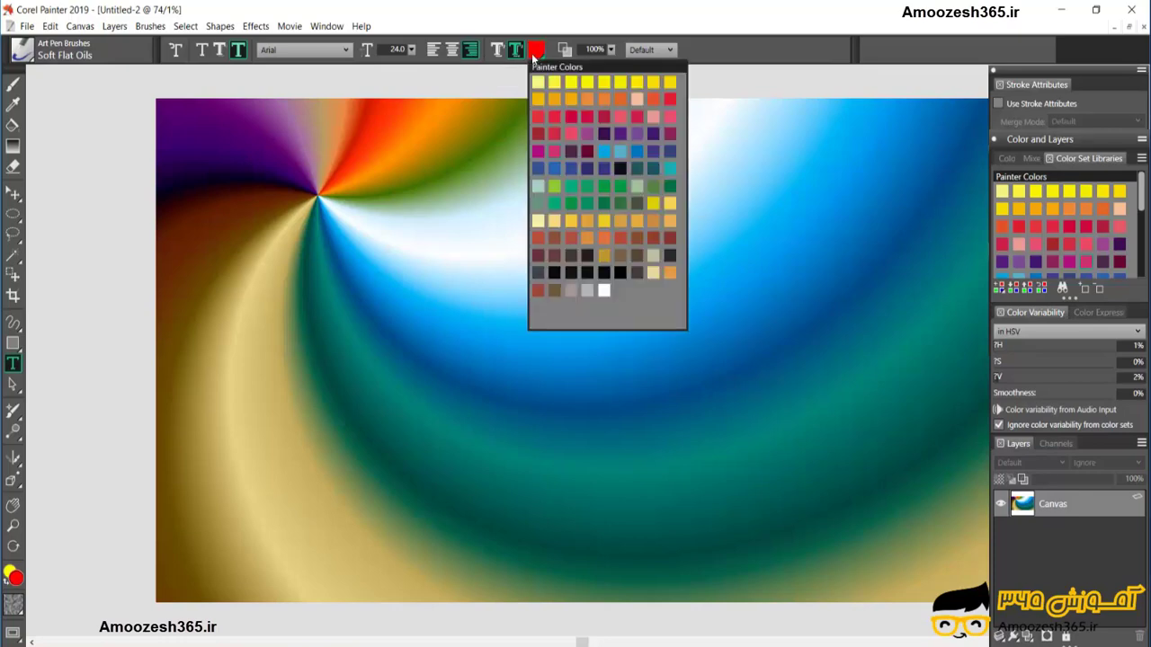
click(534, 50)
click(534, 50)
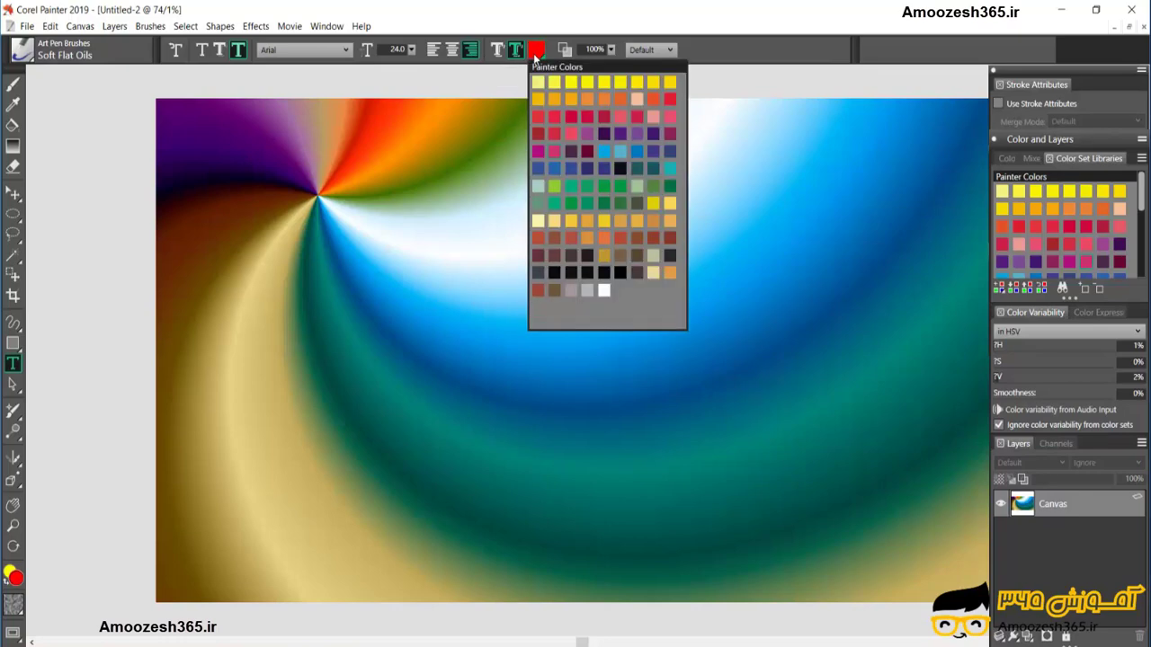
click(482, 76)
- Set up the Text tool with a drop shadow, the Arial font and a point size of 81.5
click(237, 50)
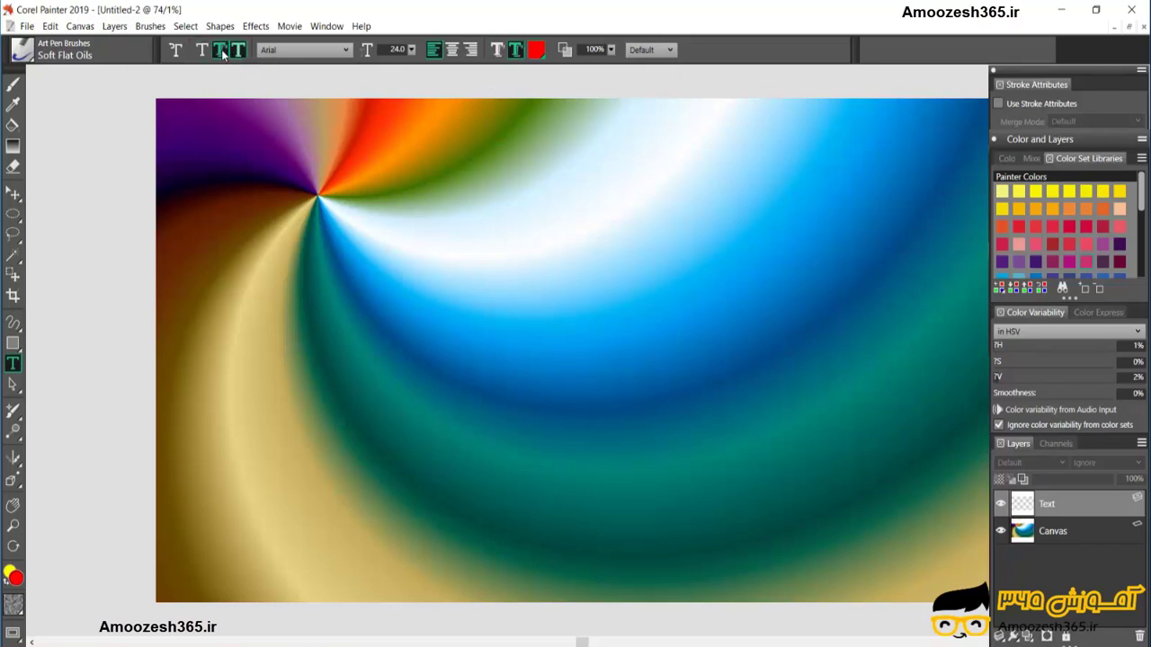
click(219, 51)
click(338, 52)
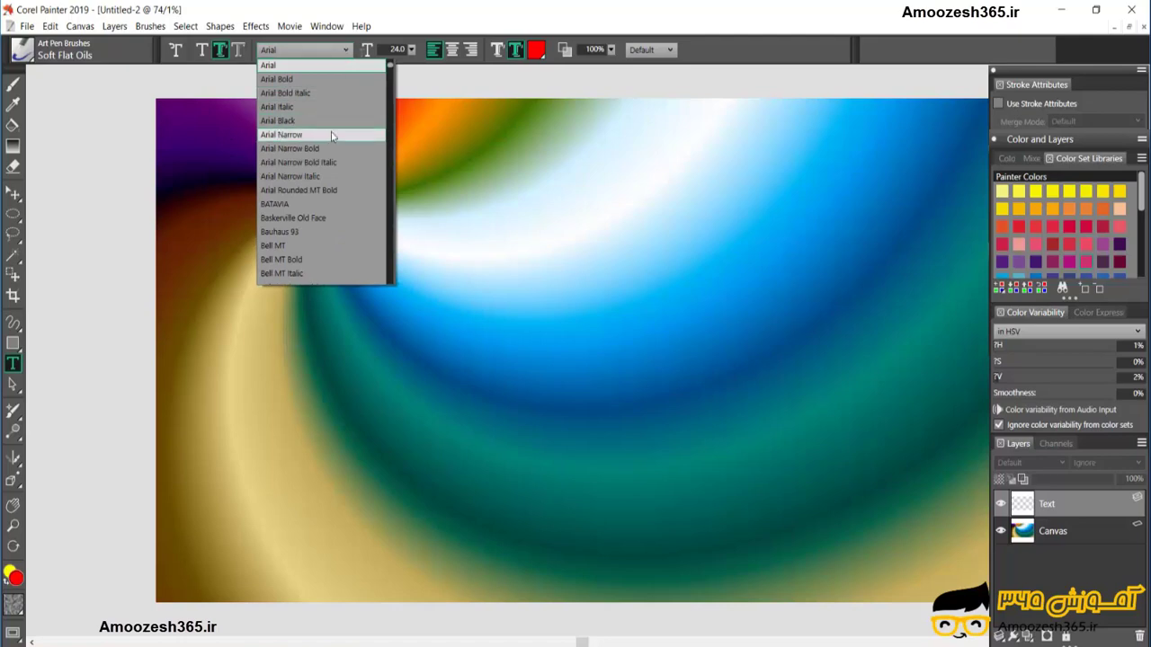
click(321, 66)
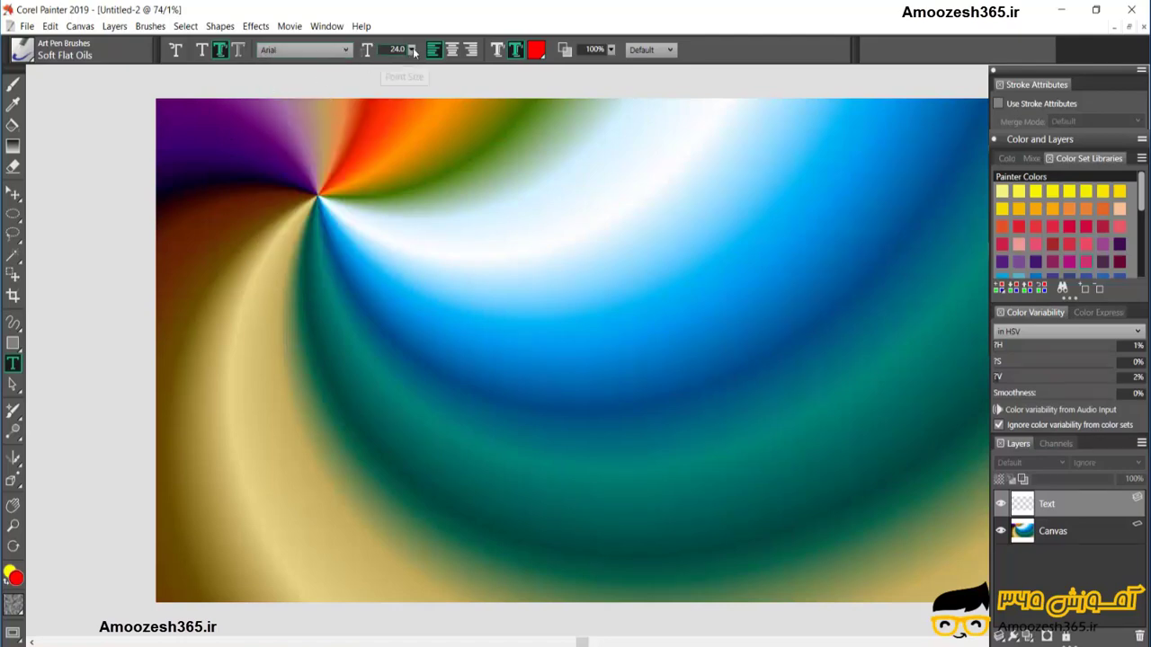
drag(411, 50, 357, 67)
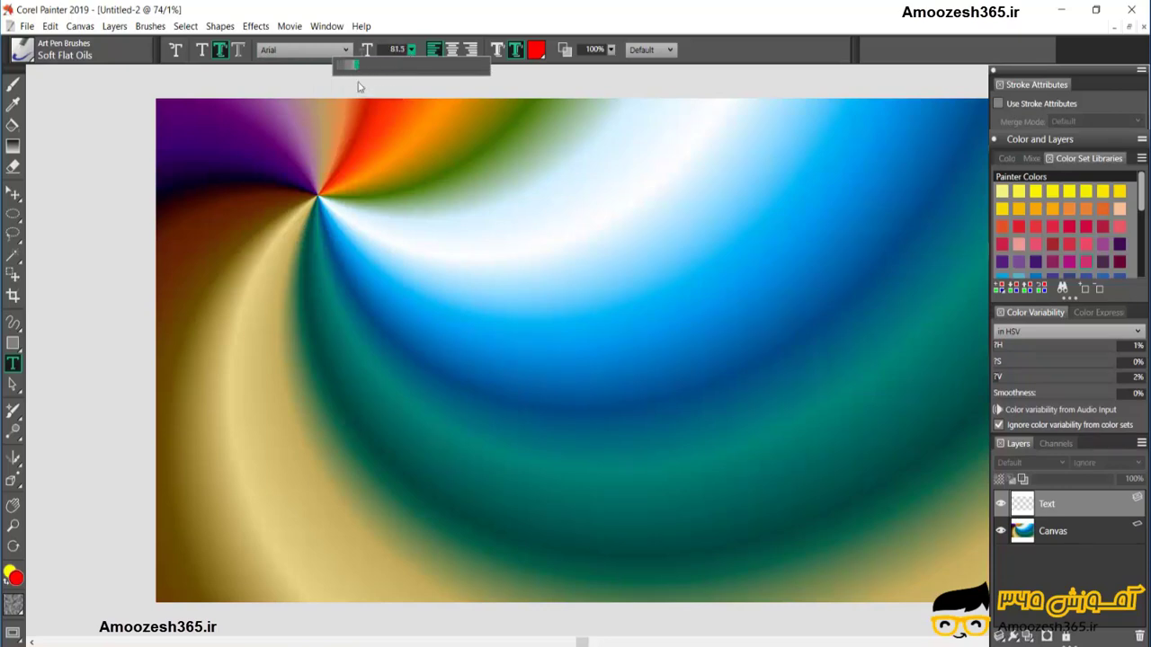
- Add the text "Amoozesh365.ir" across the upper part of the canvas, starting over the tan swirl
click(264, 279)
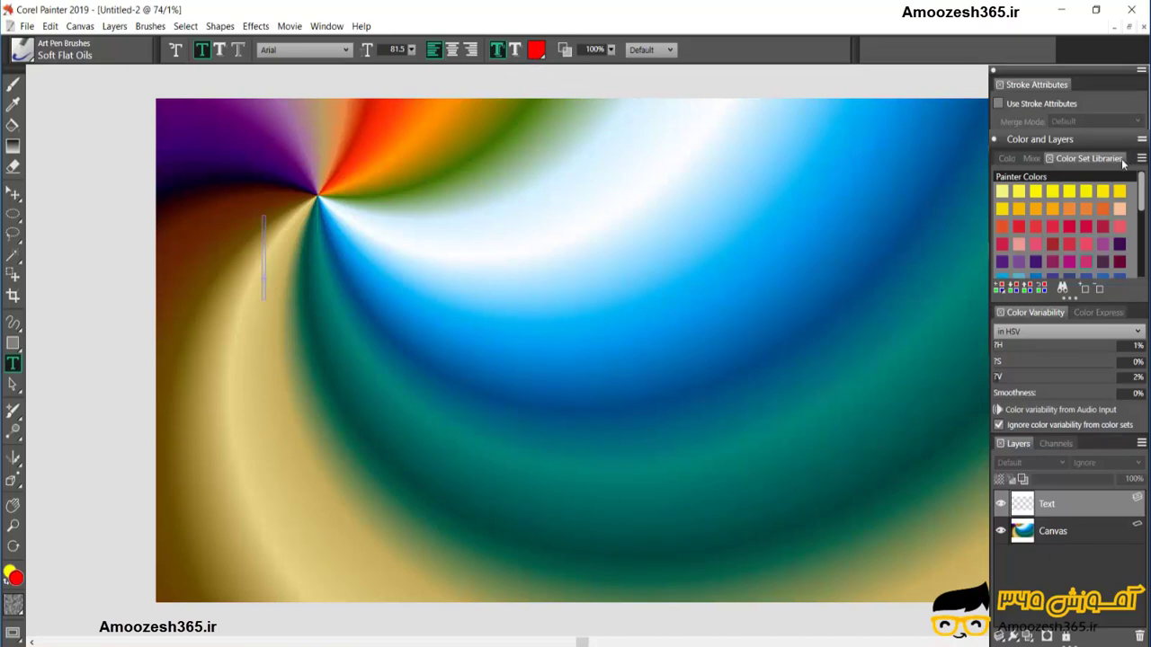
text(A)
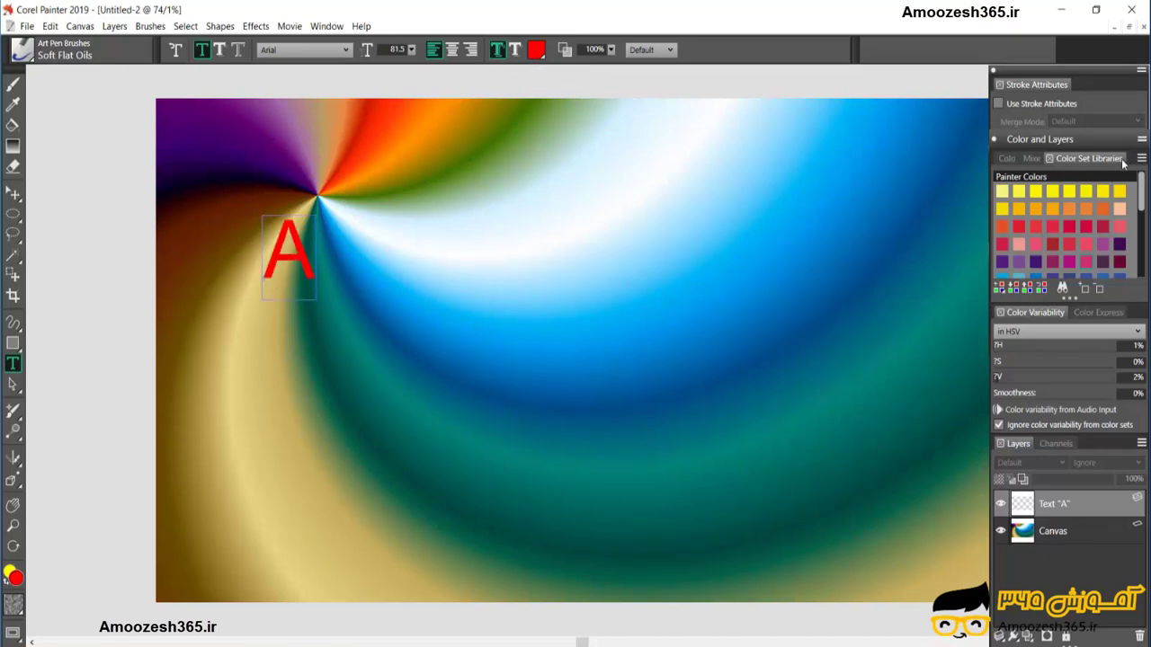
text(moozes)
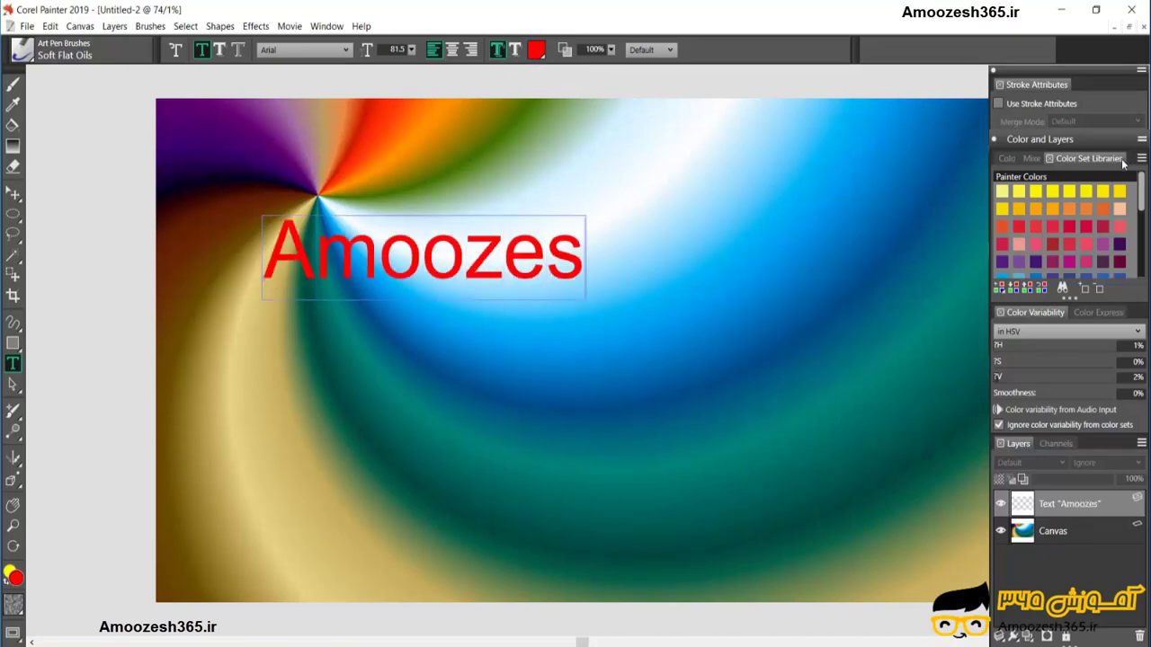
text(h365.)
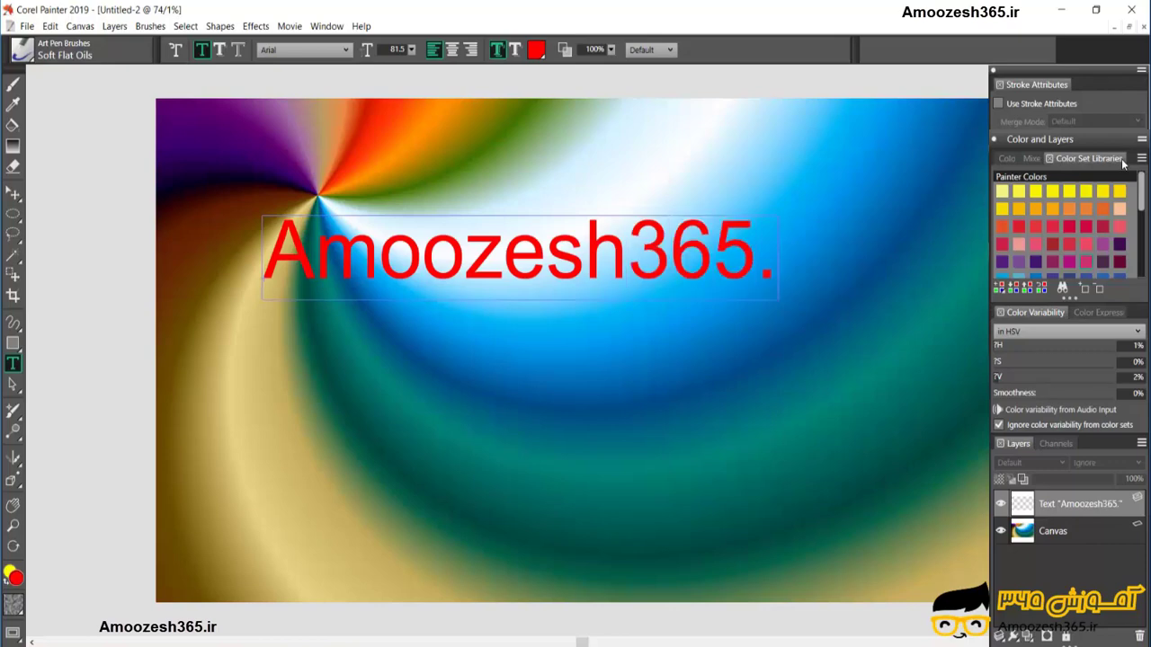
text(ir)
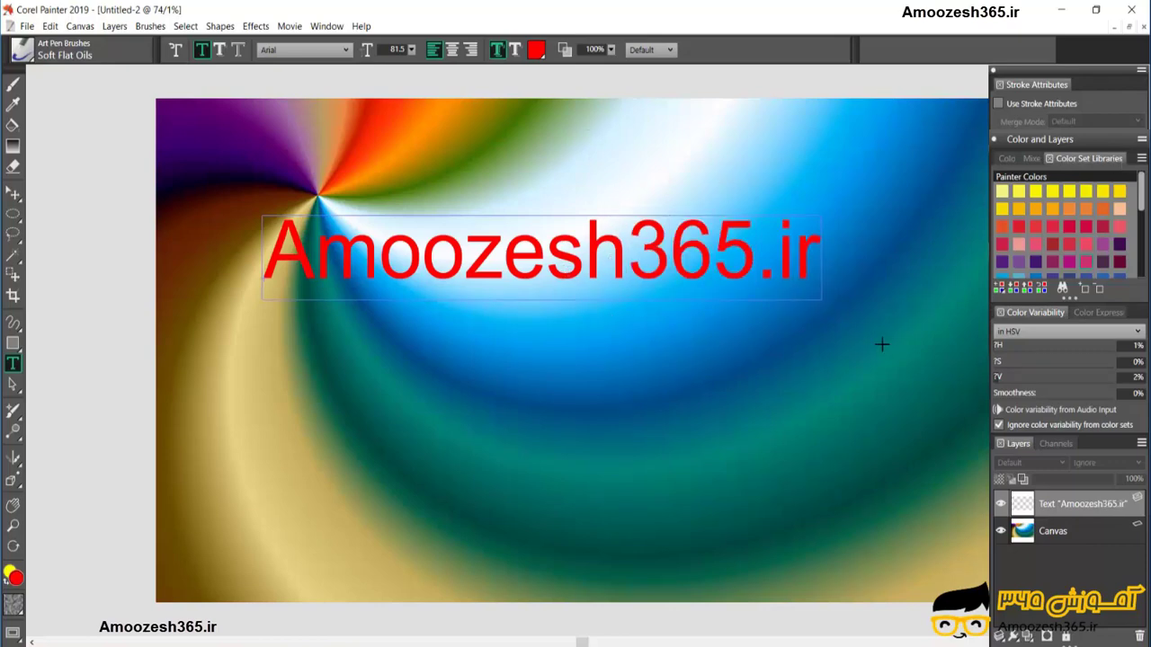
- Select the whole text, try the drop and interior shadow styles on it, and return it to no shadow
double_click(531, 244)
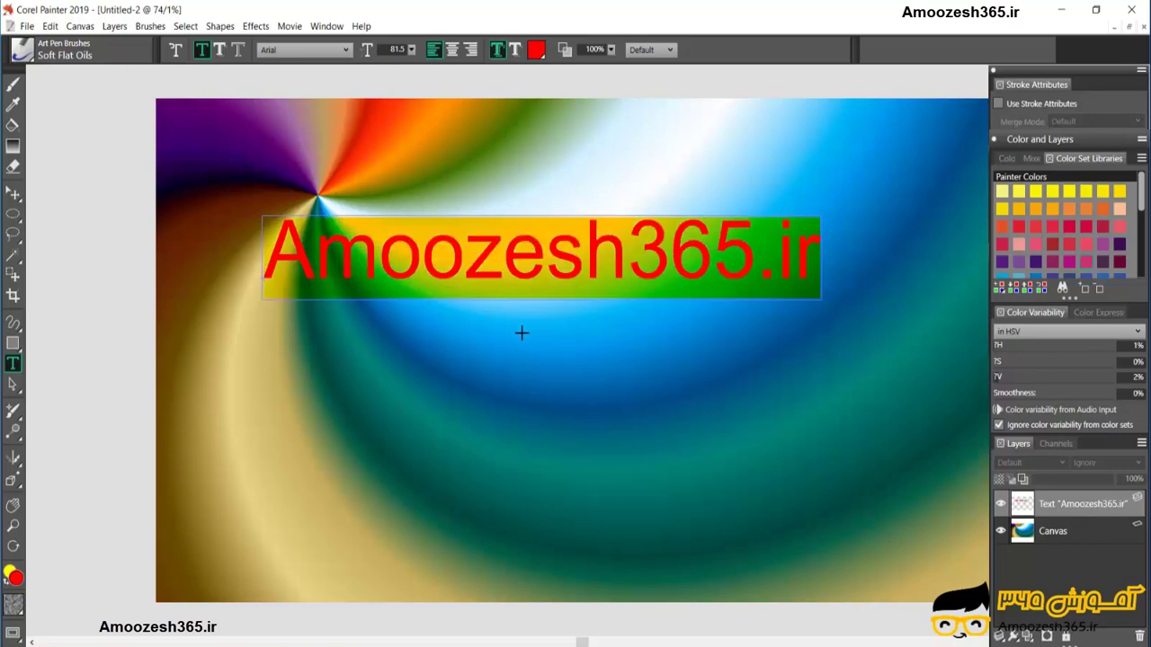
click(220, 50)
click(203, 50)
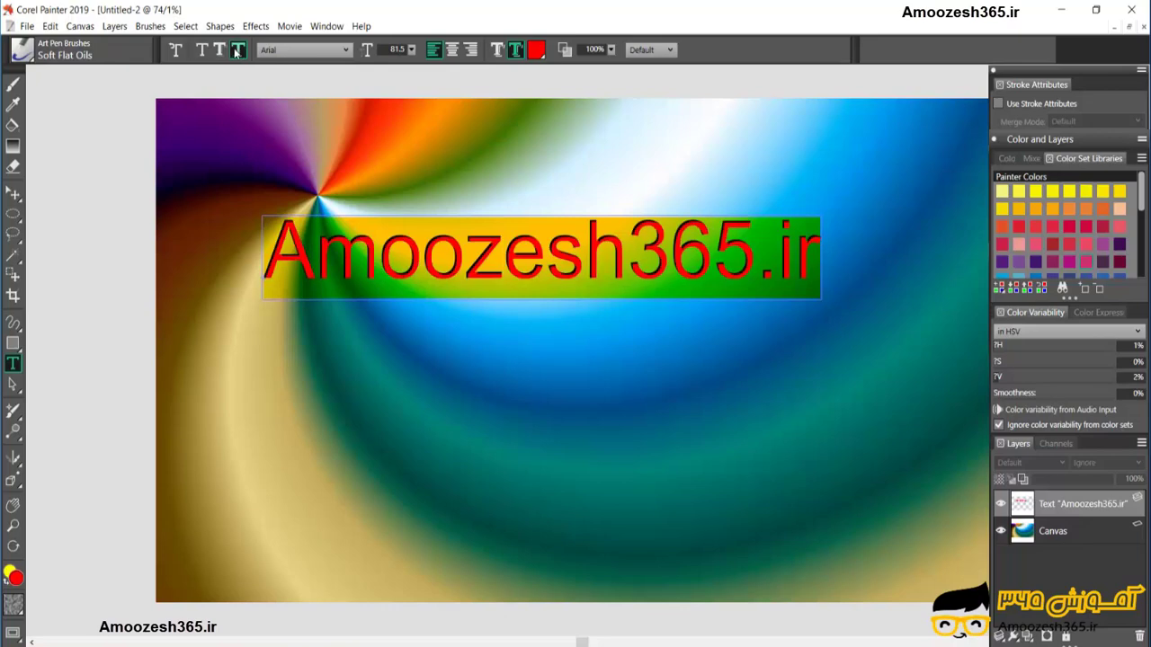
click(218, 51)
click(204, 50)
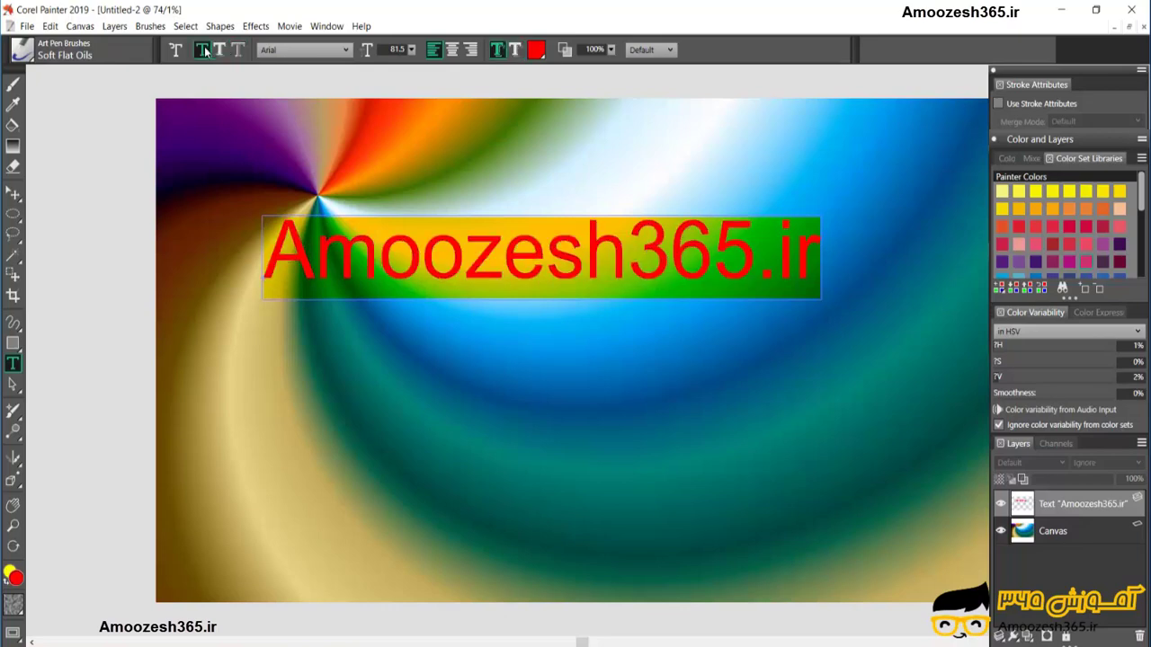
- Try center and right alignment on the text, then return it to left alignment
click(451, 50)
click(469, 52)
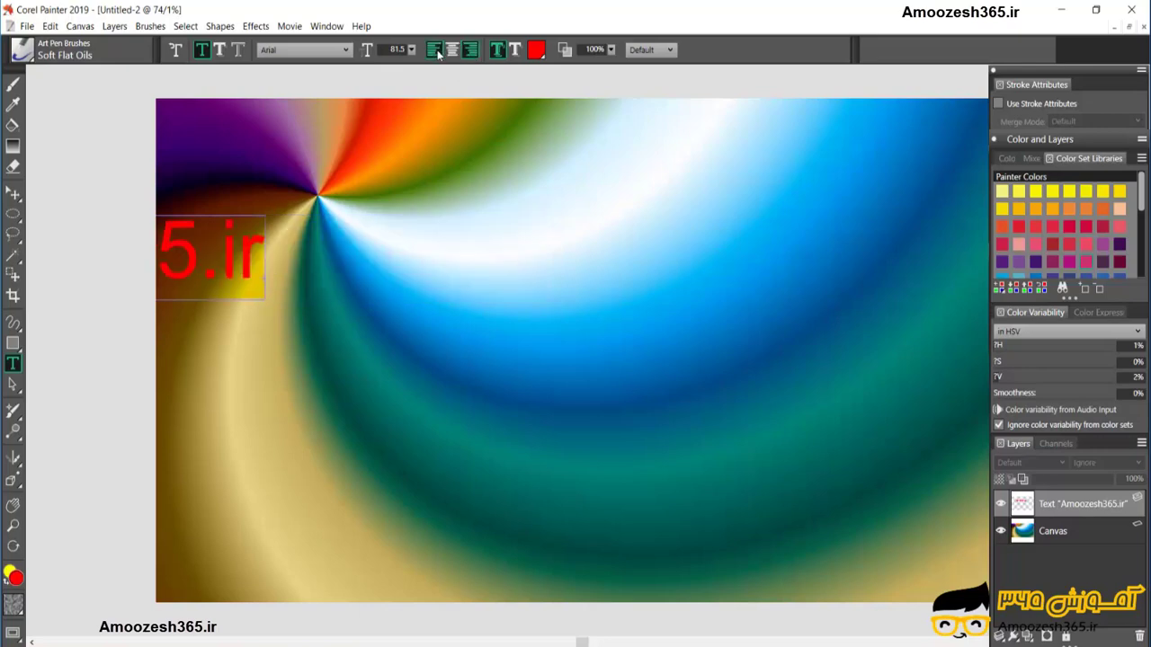
click(434, 51)
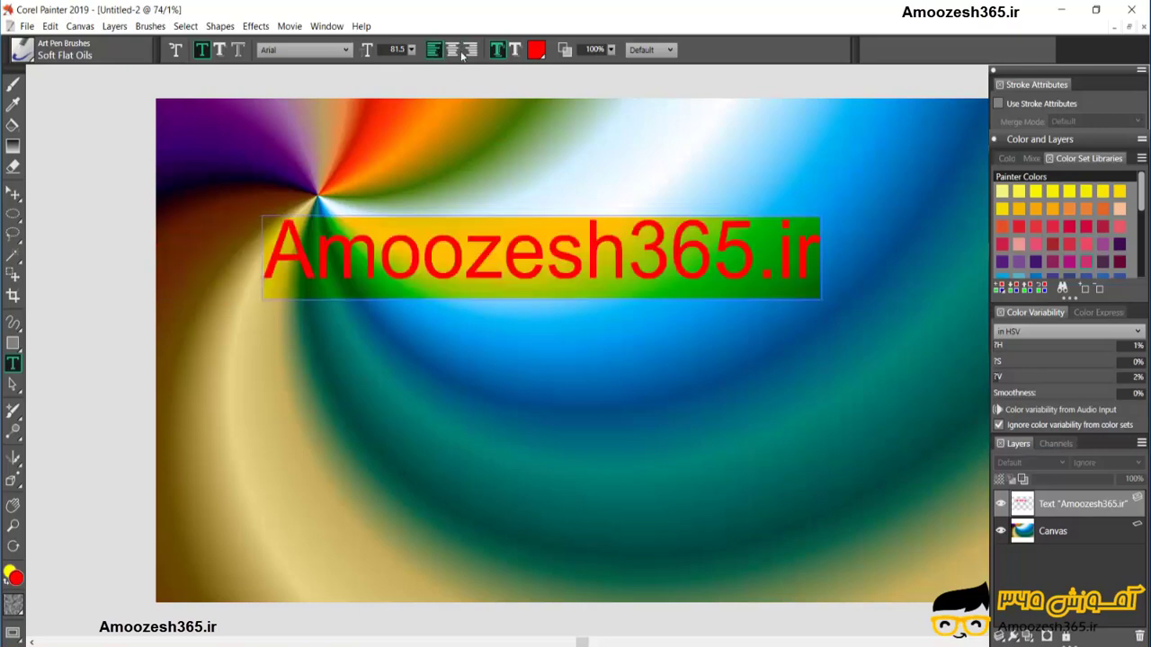
- Change the selected text's font to Bauhaus 93 and its point size to 95.9
click(346, 49)
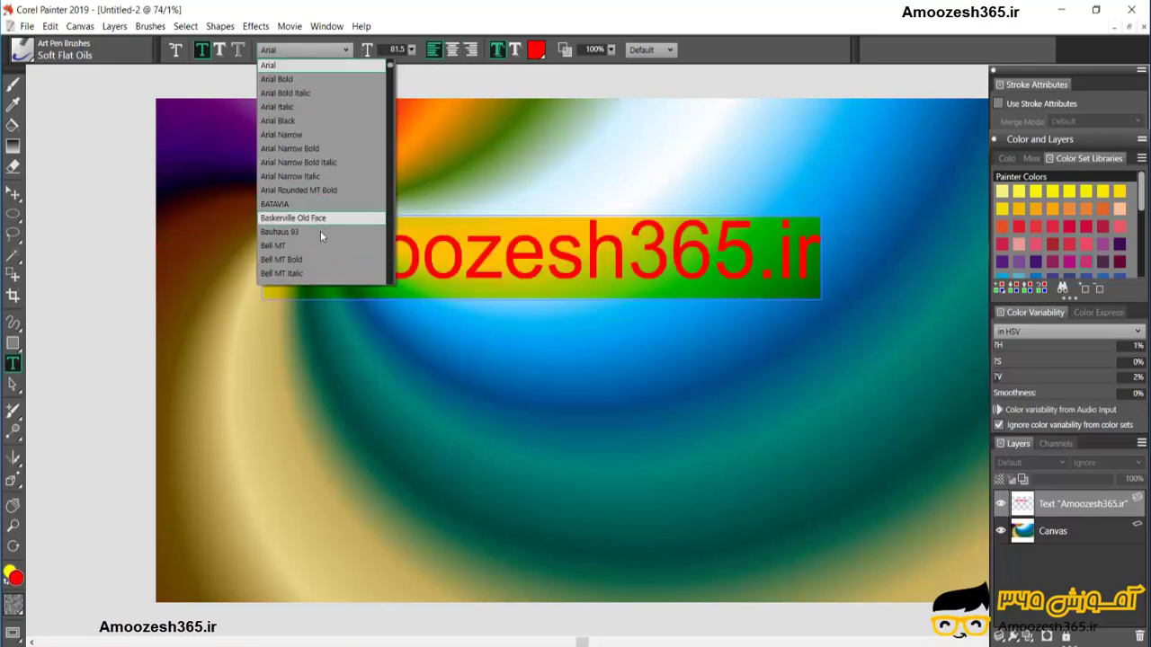
click(320, 232)
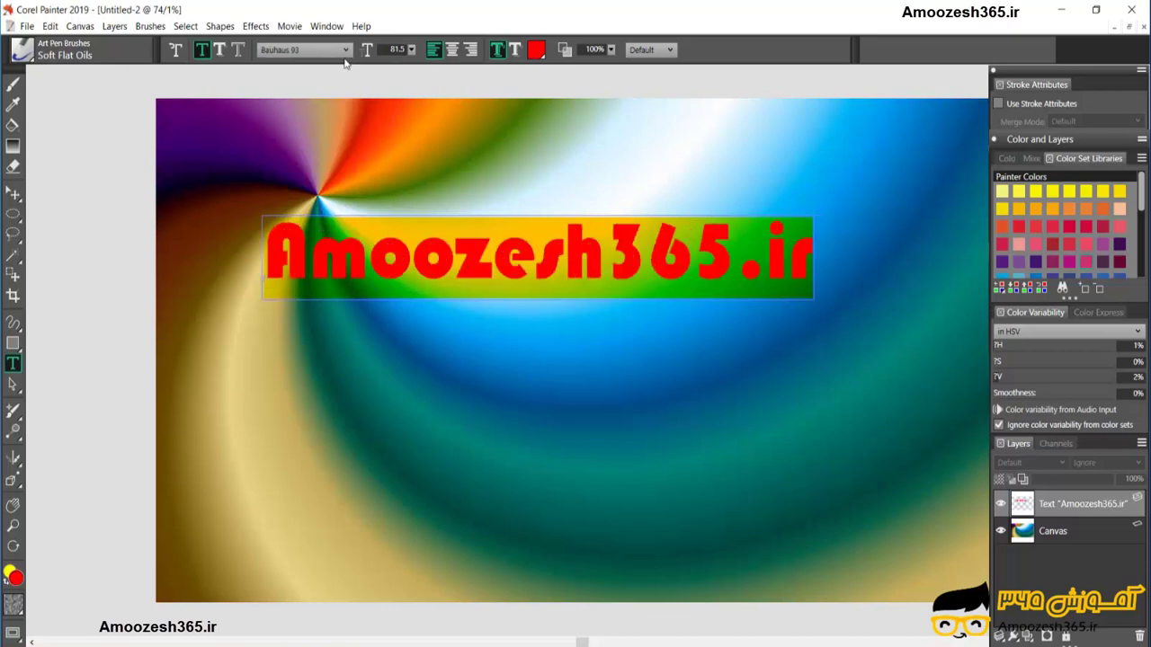
click(412, 49)
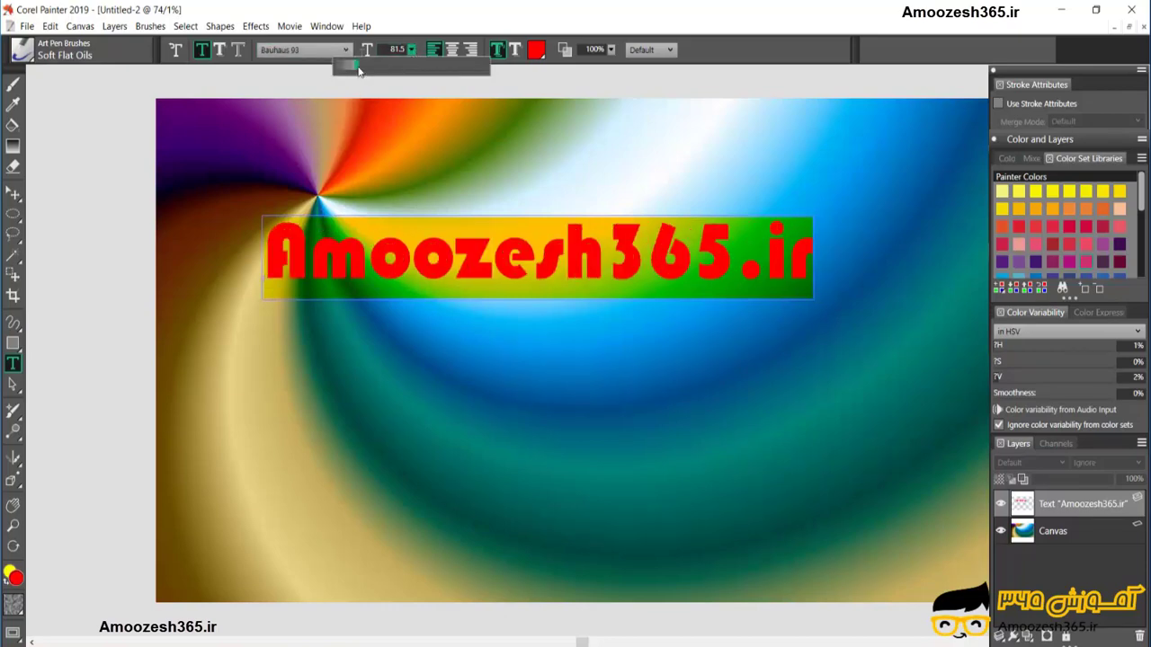
drag(420, 63, 362, 67)
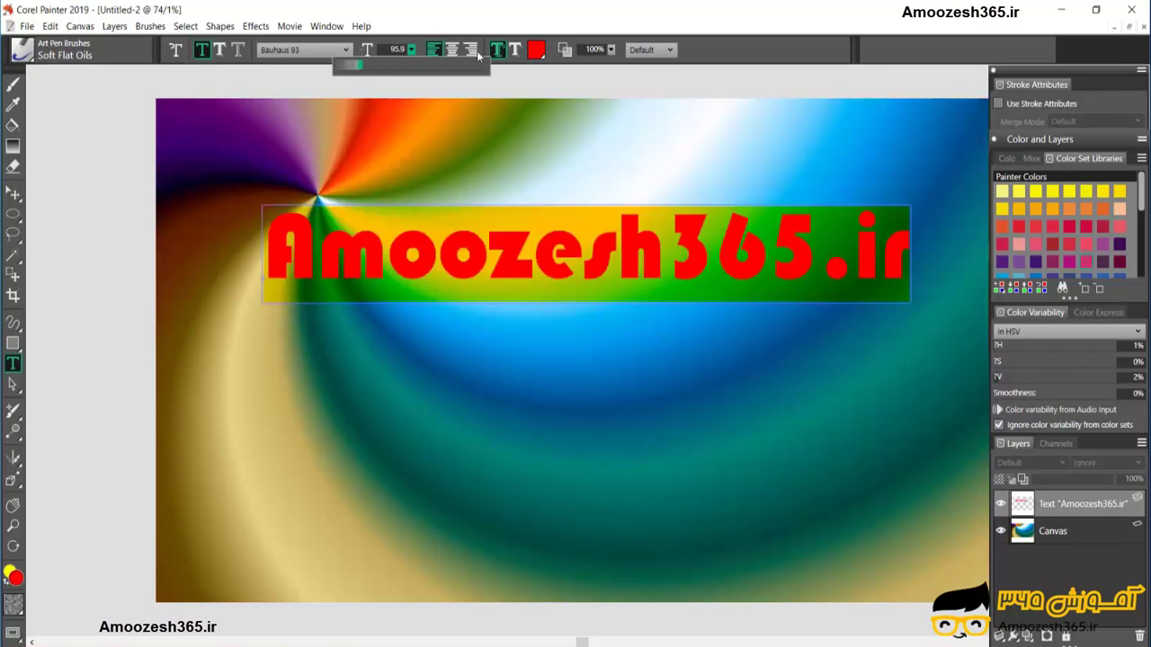
- Set the text's shadow opacity to 45% and reselect the "Amoozesh365.ir" text layer
click(611, 49)
drag(684, 68, 602, 68)
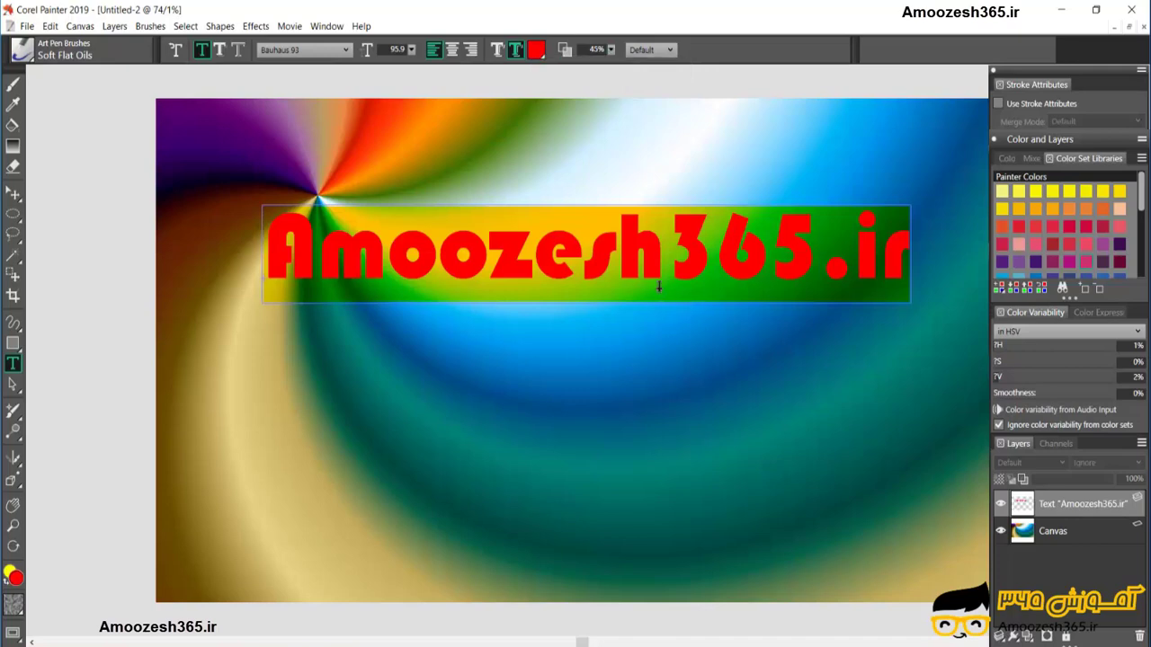
click(722, 306)
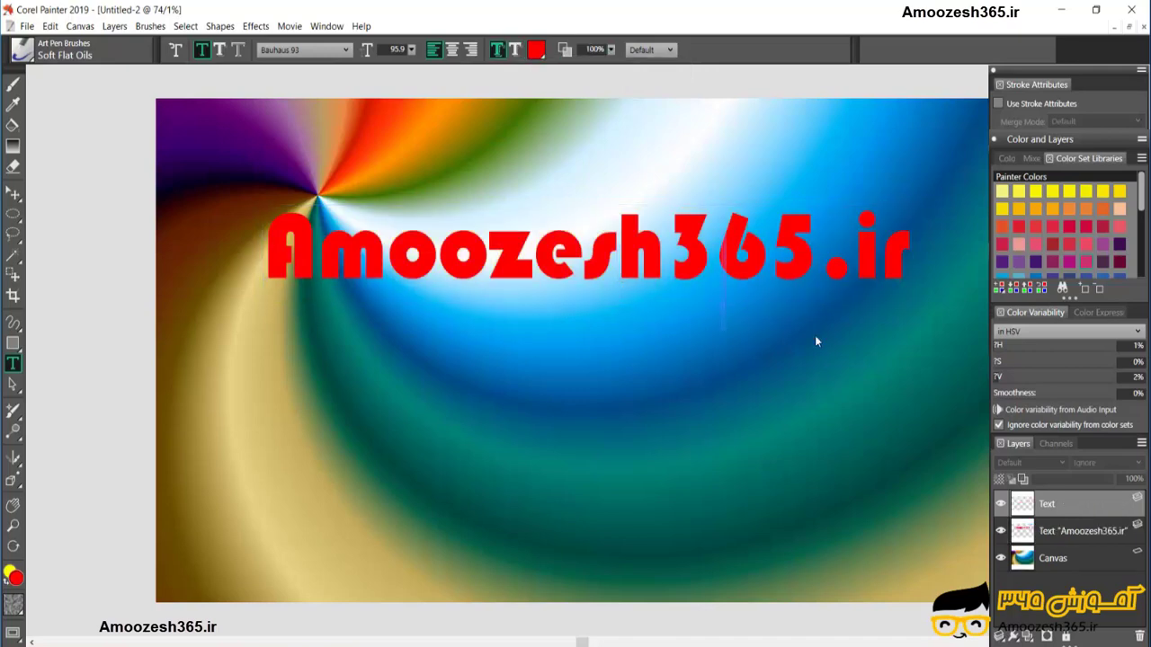
click(640, 266)
click(1097, 531)
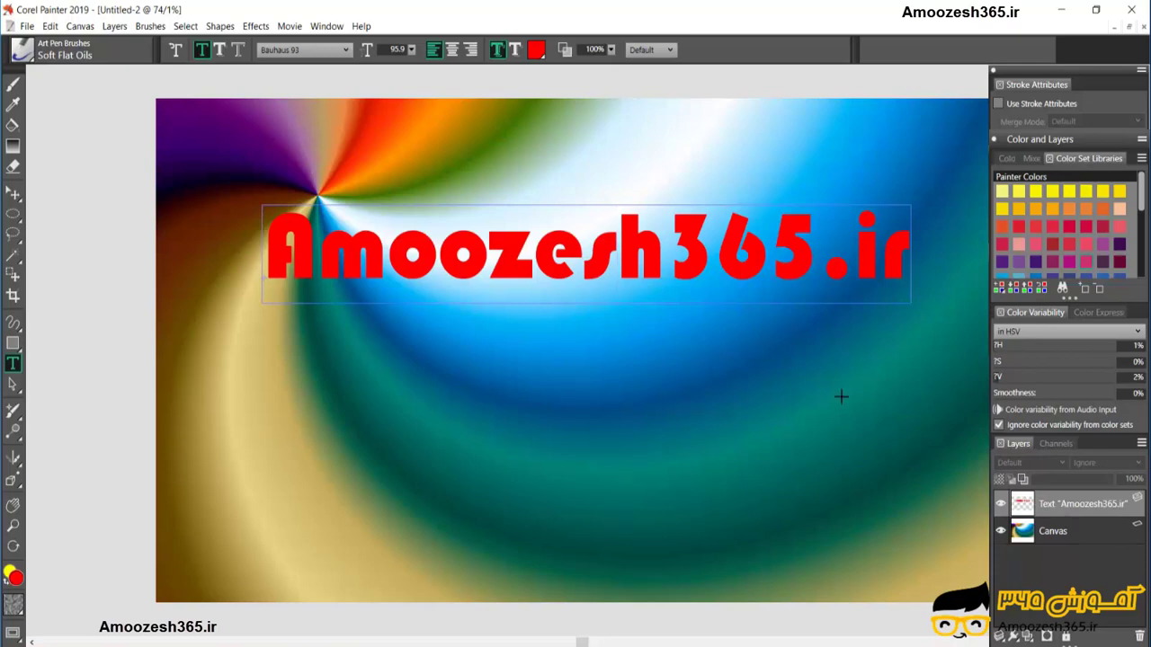
- Try the Colorize, Overlay, GelCover and Color composite methods on the whole text, and set it to Lighten
click(653, 263)
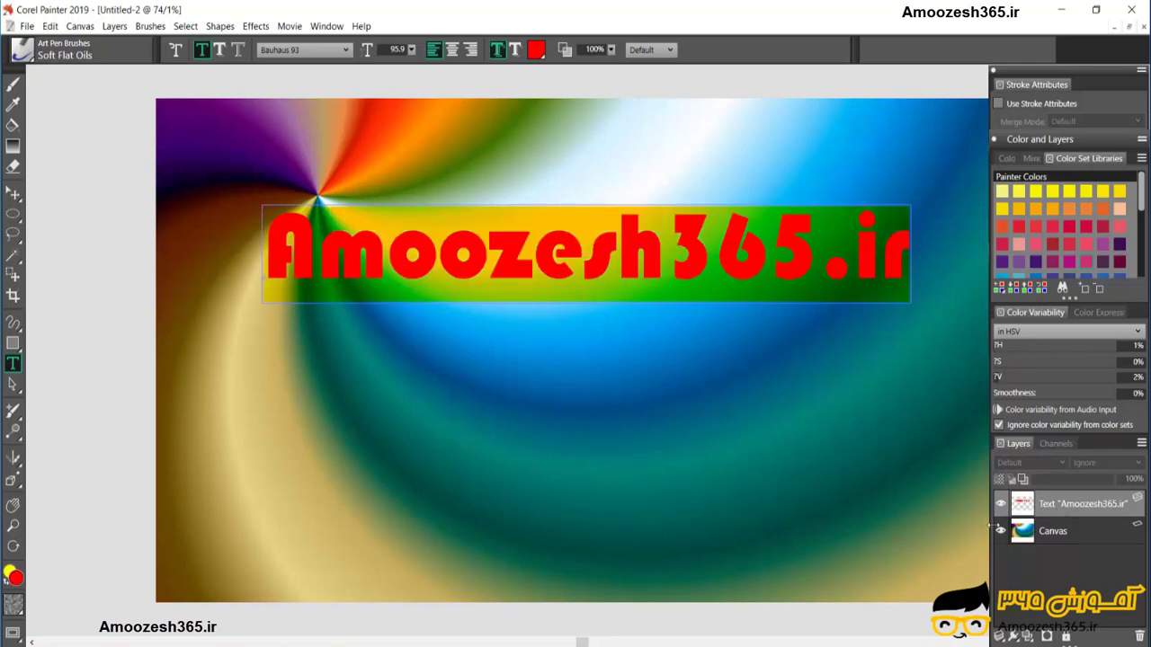
click(650, 50)
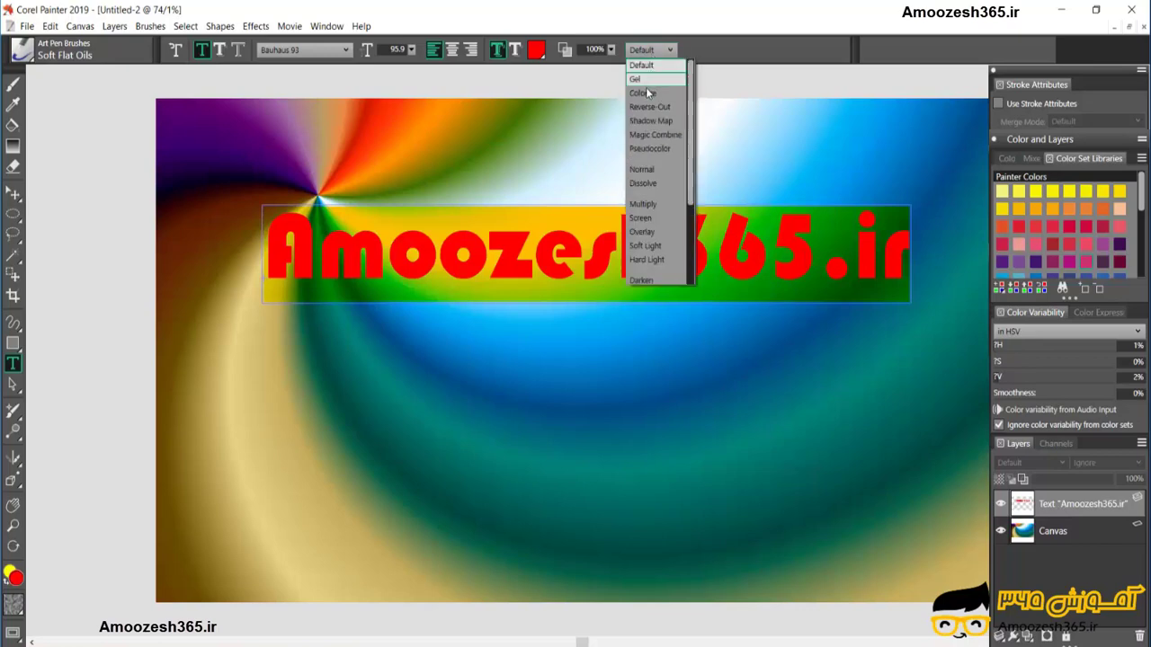
click(645, 92)
click(647, 49)
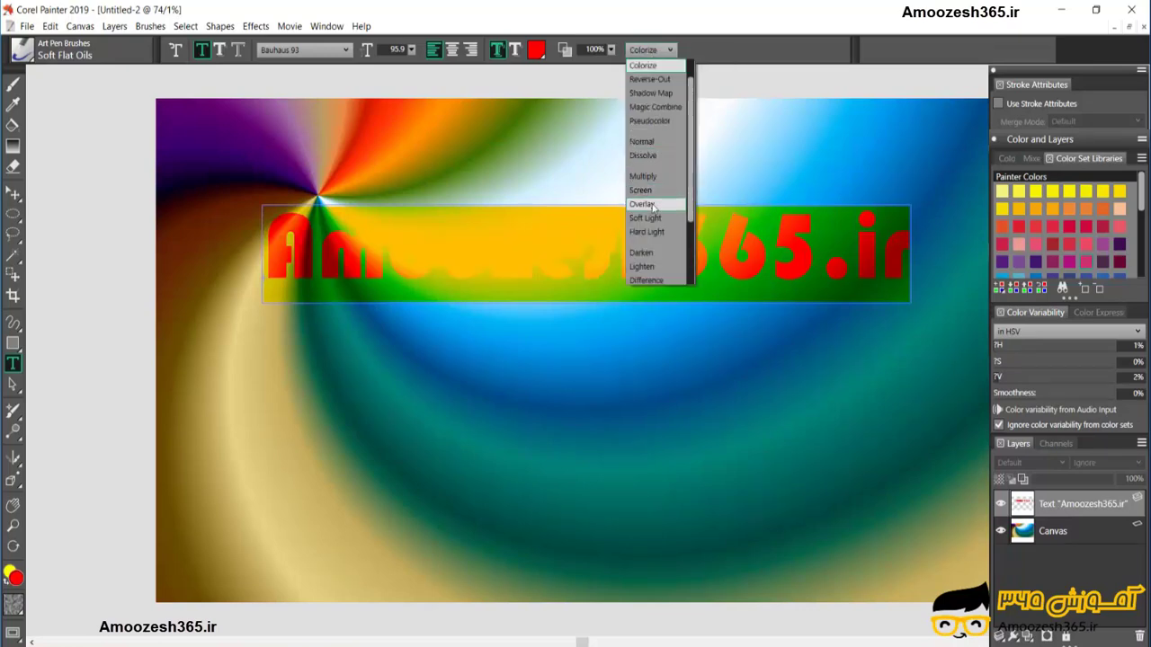
click(653, 206)
click(651, 49)
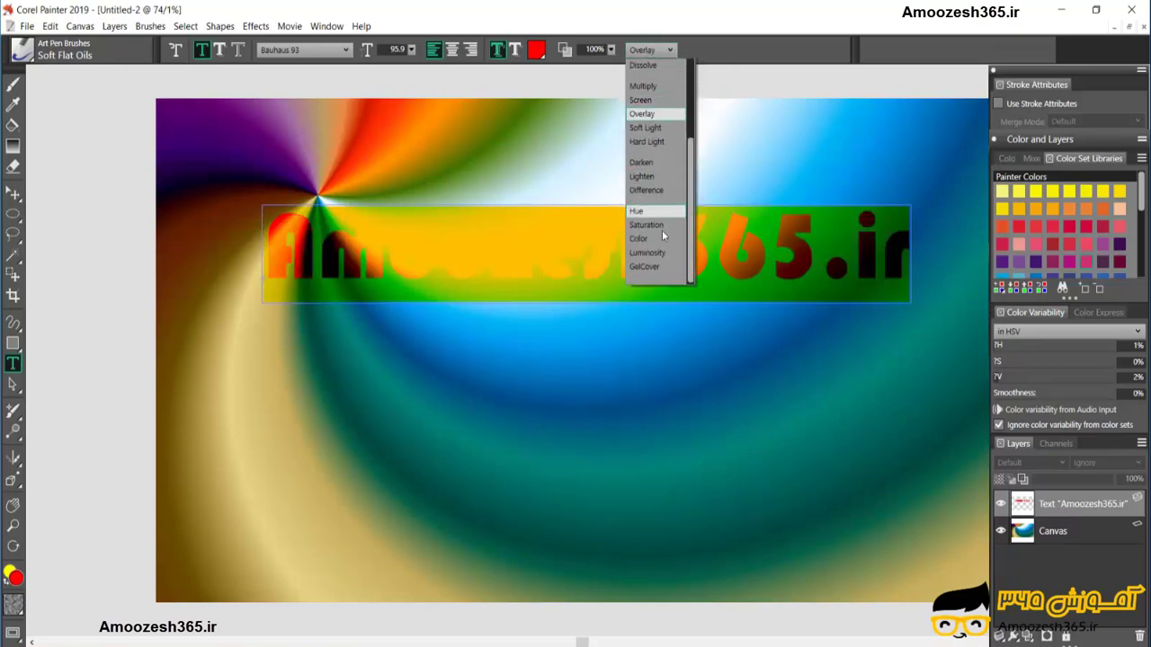
click(657, 267)
click(661, 51)
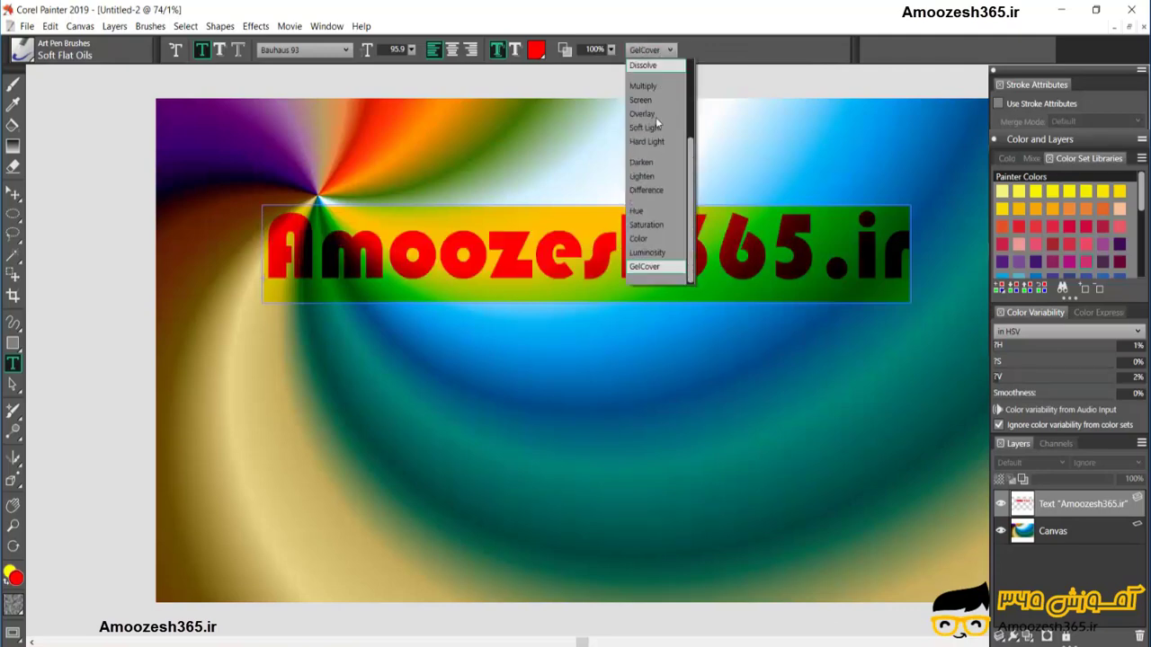
click(652, 238)
click(650, 49)
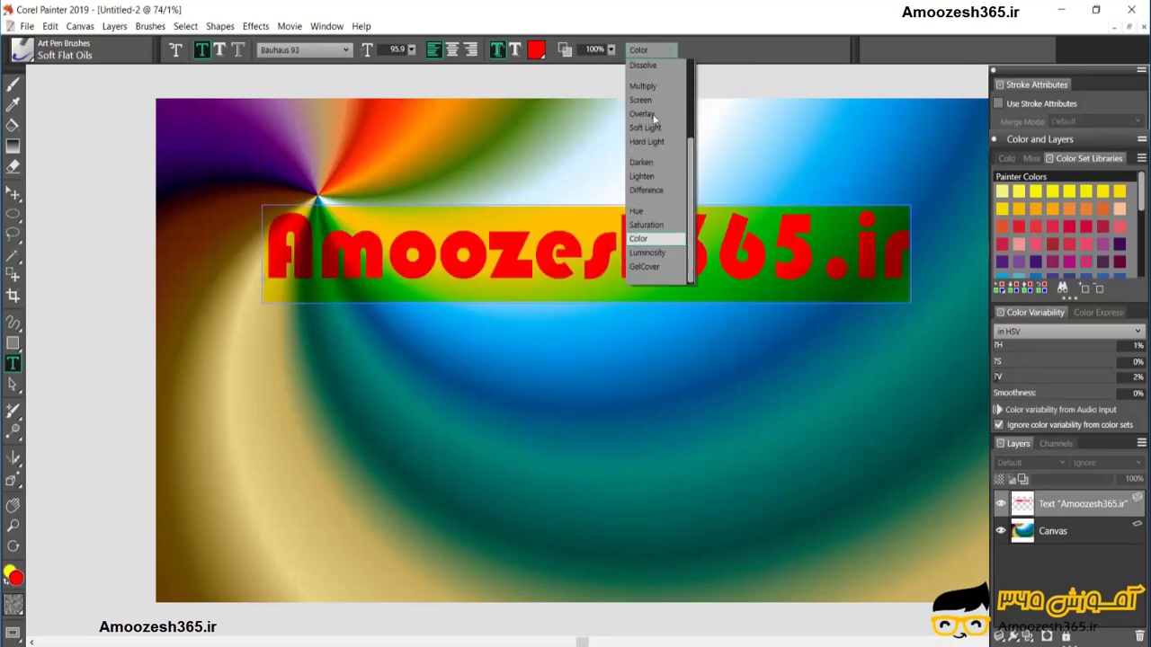
click(642, 177)
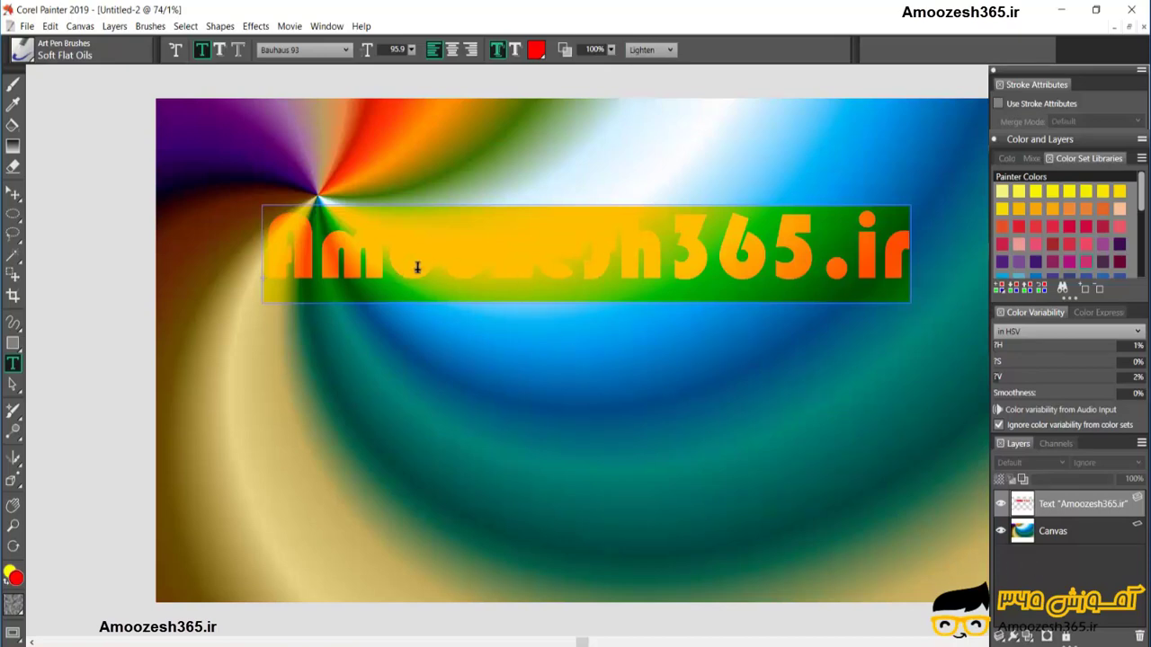
- Duplicate the "Amoozesh365.ir" text layer
click(435, 340)
click(405, 341)
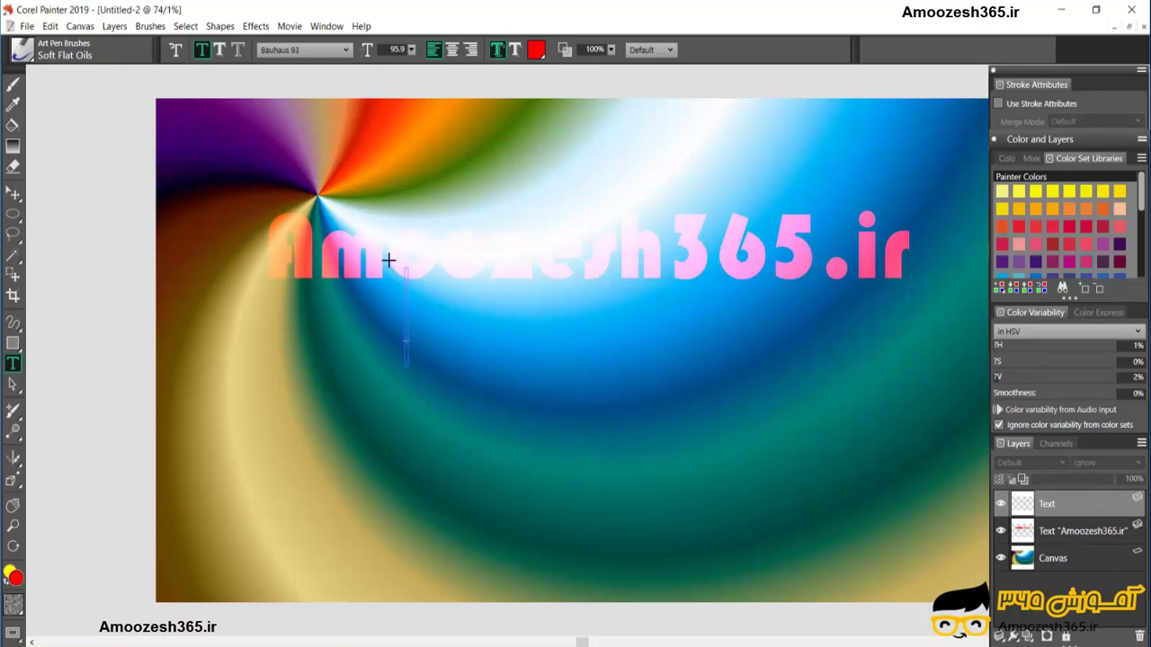
right_click(1047, 506)
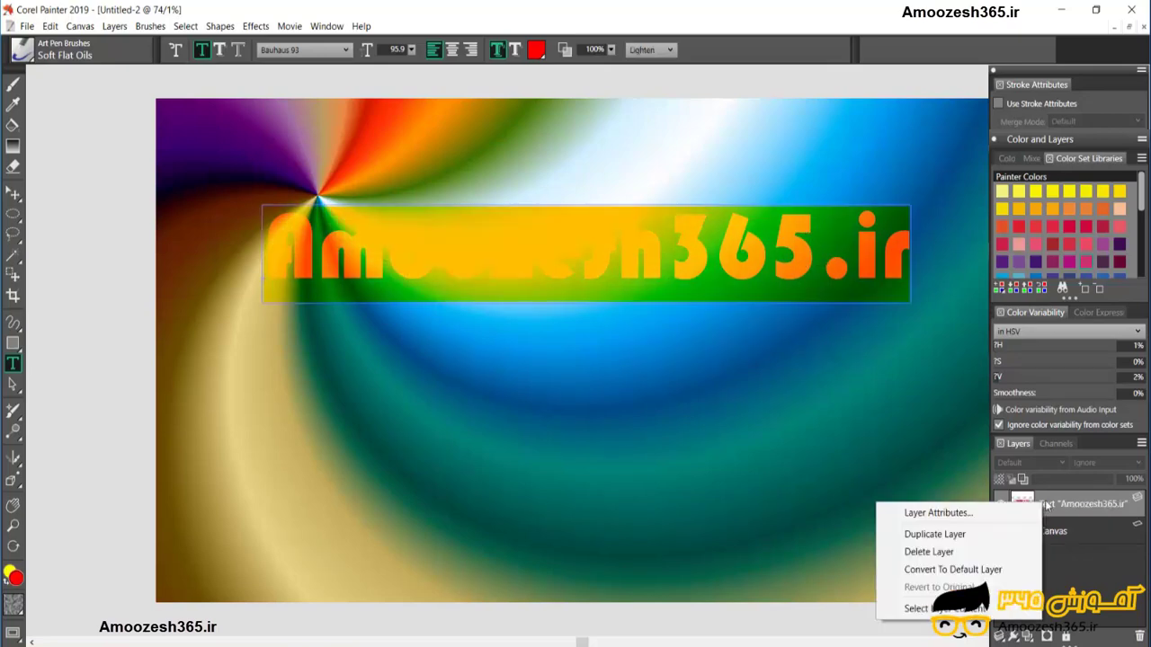
click(982, 536)
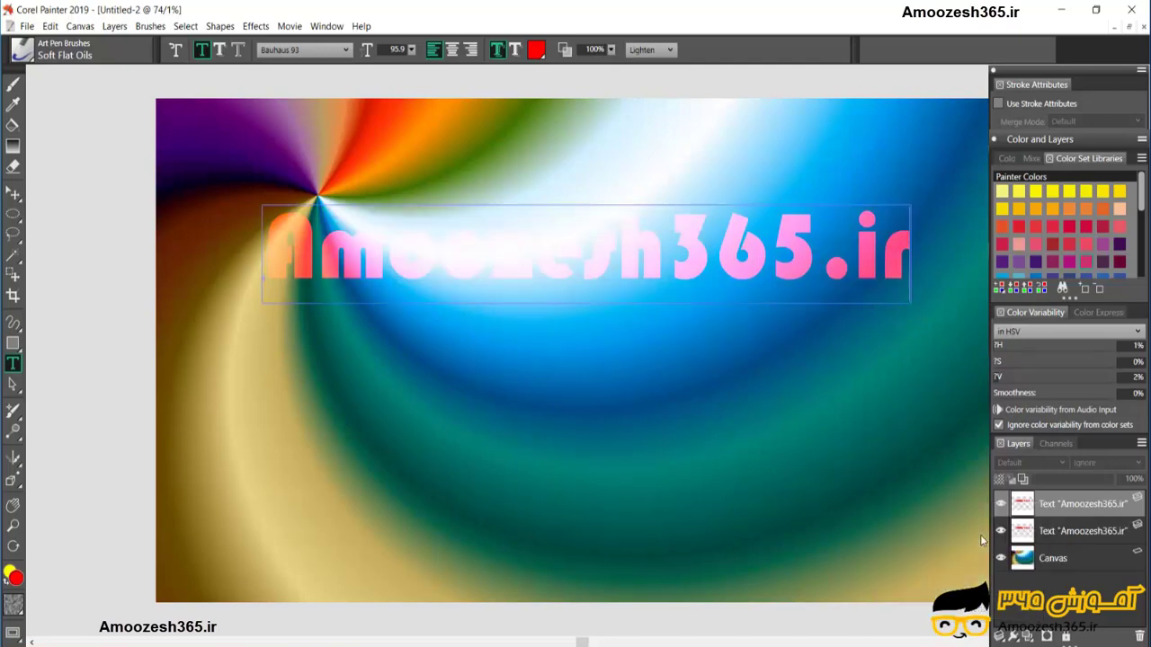
click(1061, 533)
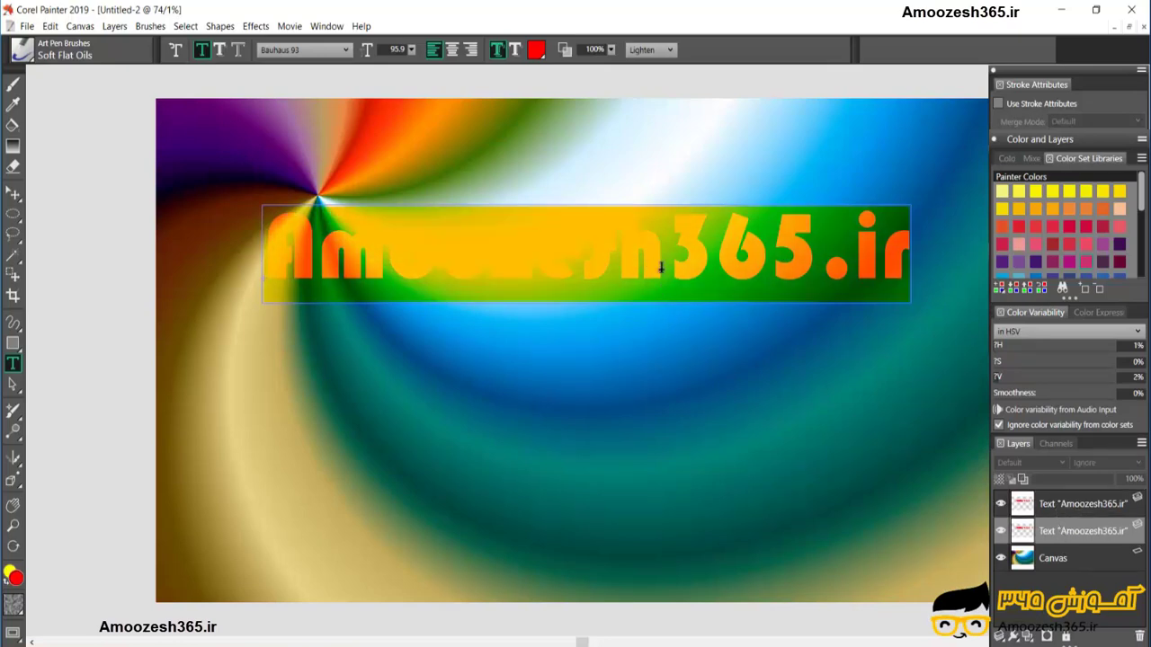
click(737, 351)
click(286, 236)
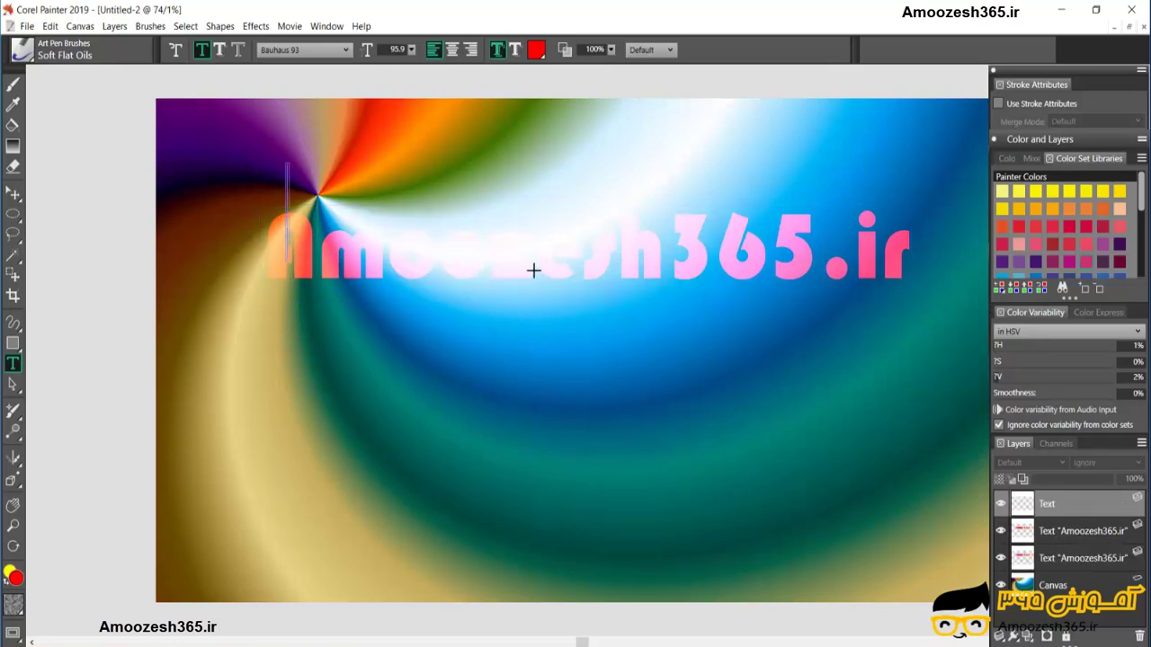
click(542, 267)
click(1067, 535)
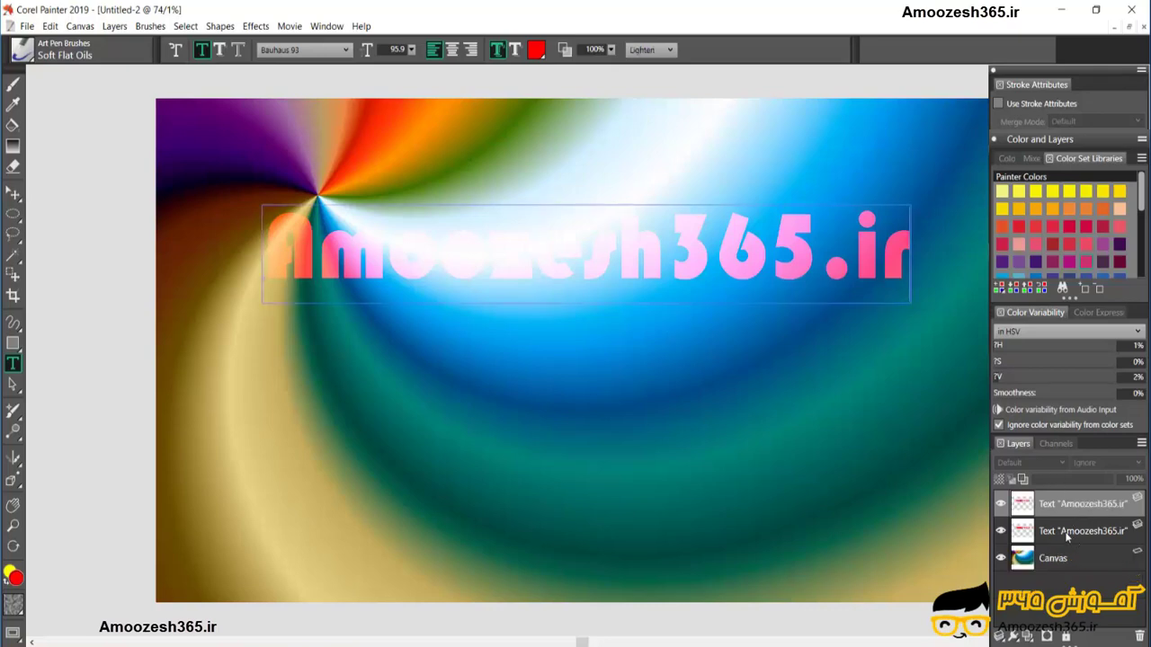
- Move the upper copy of the text slightly down with the Layer Adjuster so it is offset from the original
click(12, 193)
drag(542, 259, 544, 286)
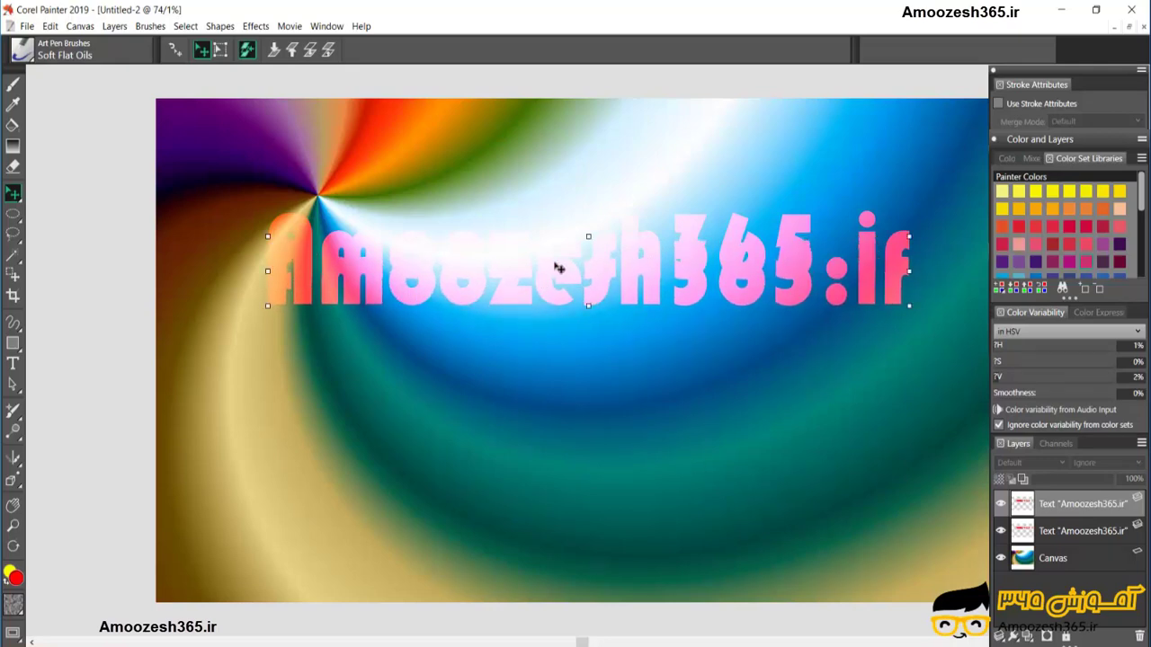
- Convert the lower "Amoozesh365.ir" text layer to a default layer
click(1048, 534)
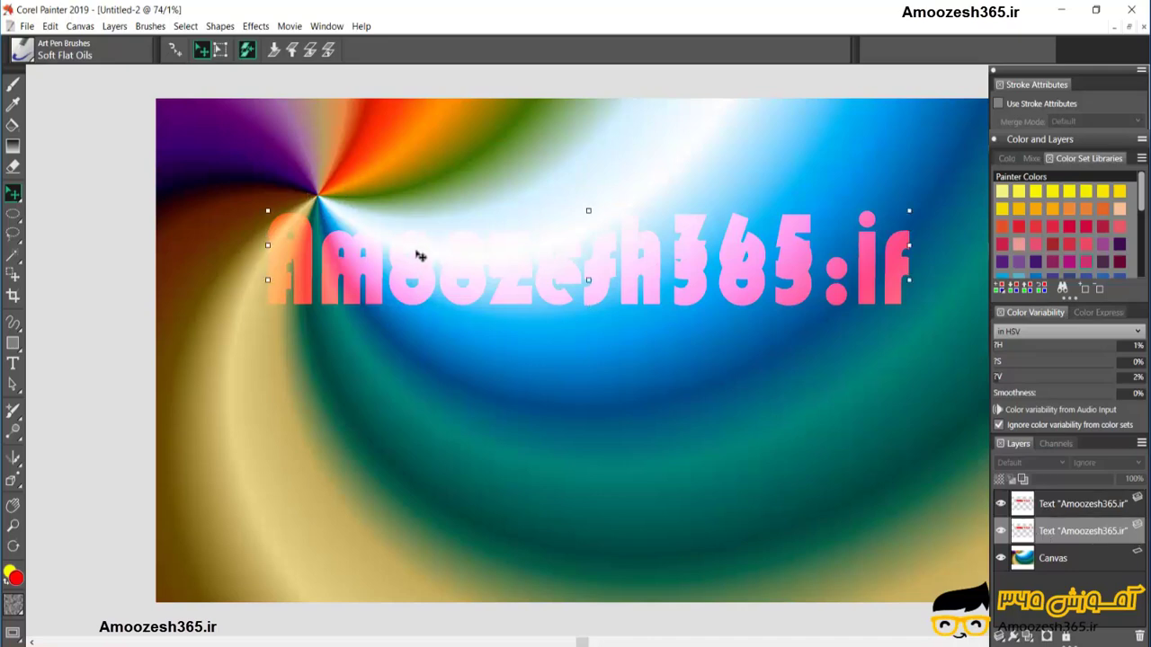
right_click(1045, 531)
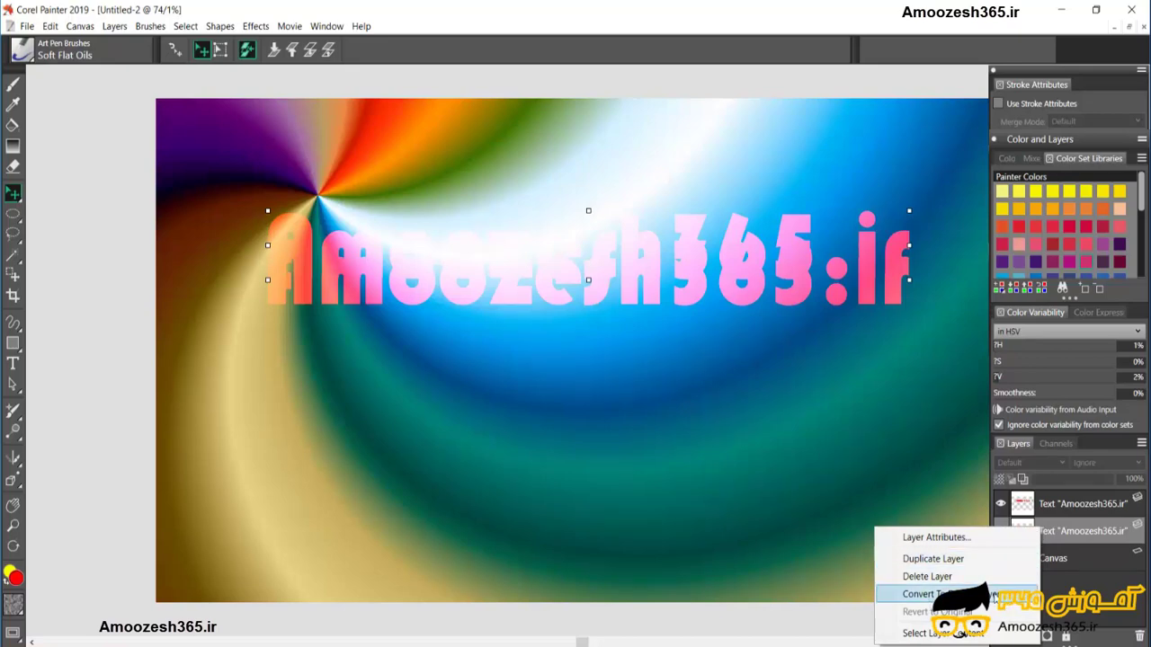
click(994, 594)
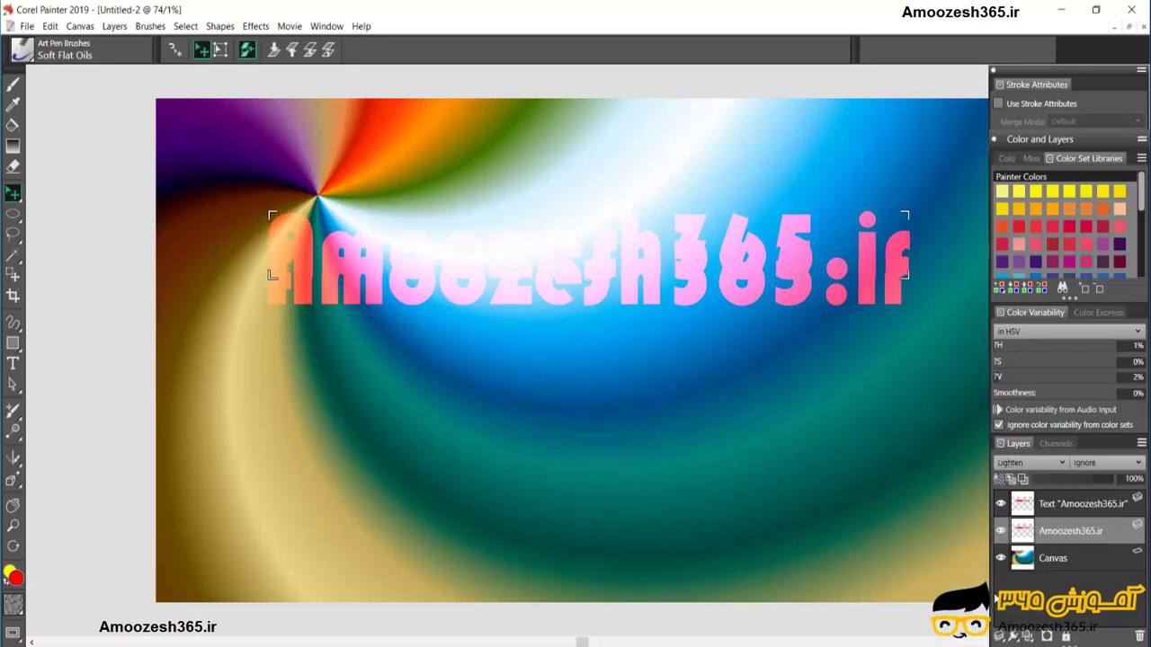
click(1066, 506)
click(1090, 550)
click(1082, 533)
click(1051, 512)
click(1058, 532)
click(1060, 514)
- Select the content of the converted "Amoozesh365.ir" layer and change the main color to dark blue
click(1050, 536)
right_click(1055, 532)
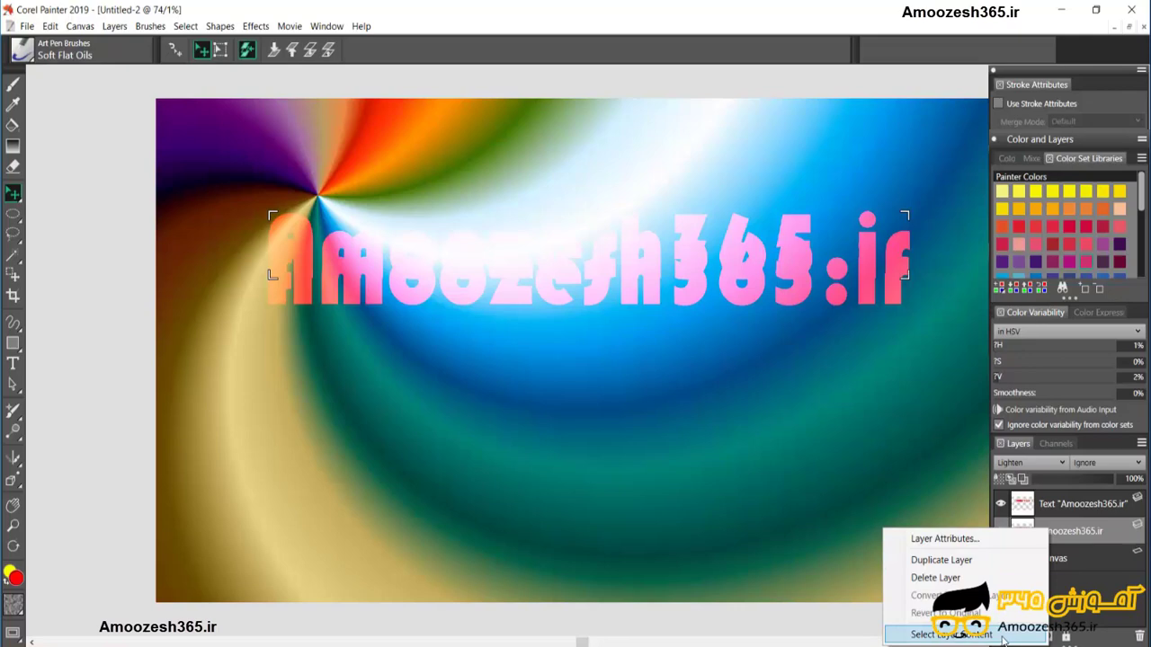
click(951, 635)
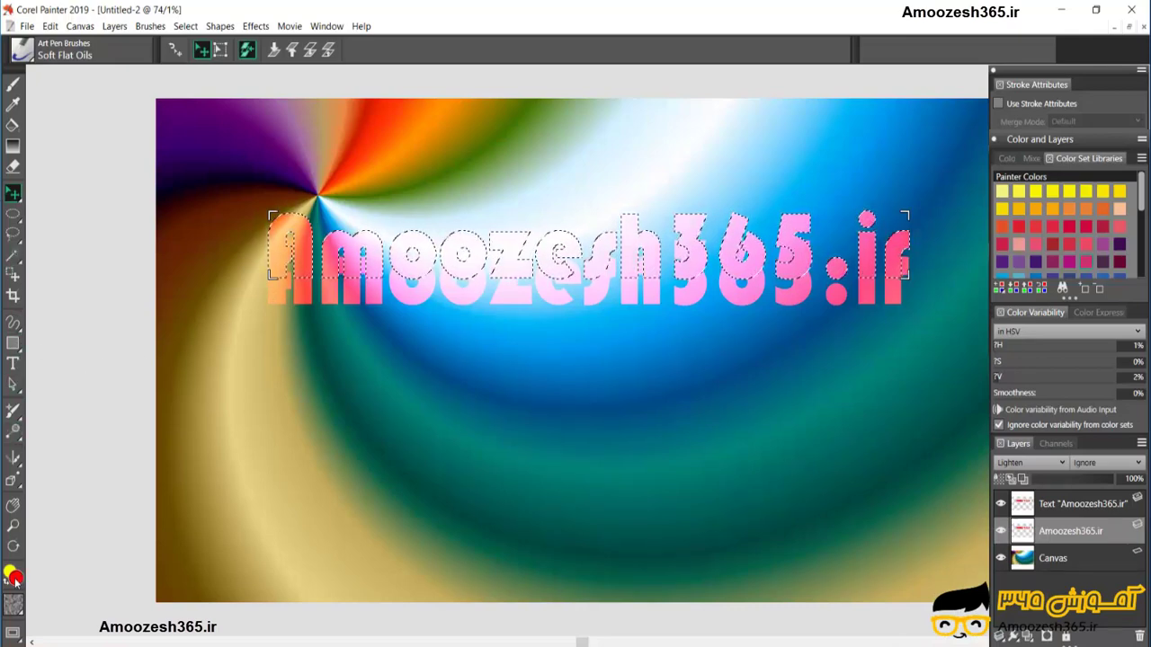
click(965, 266)
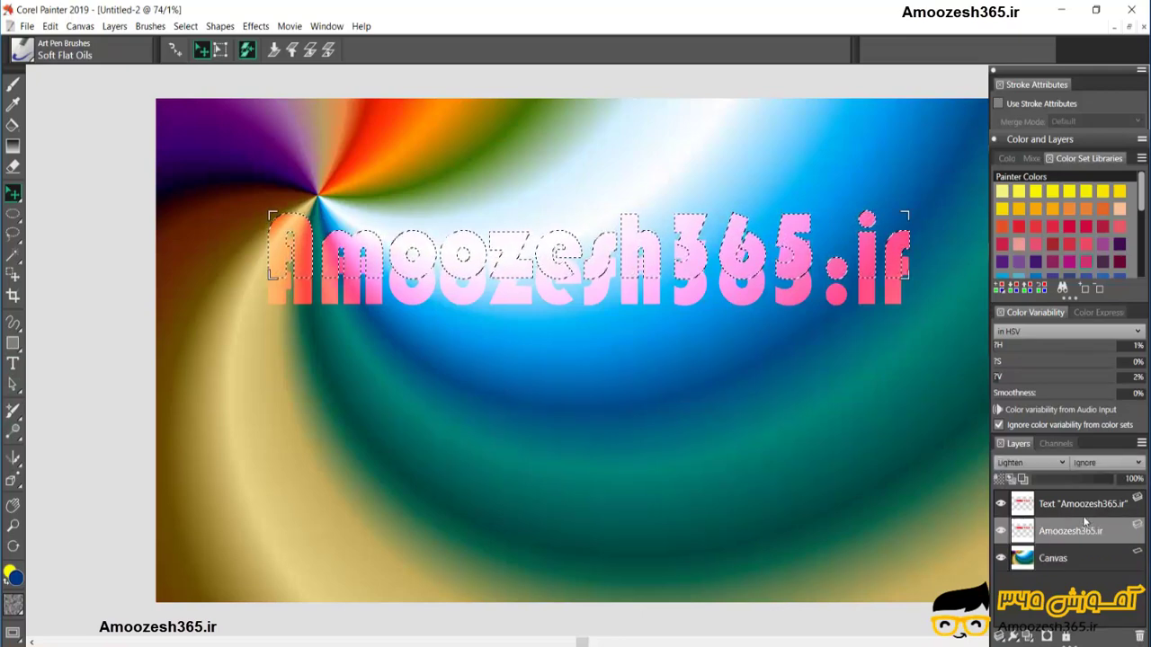
- Fill the selected lettering with the blue-pink-purple linear gradient preset running diagonally, and commit the gradient
click(292, 50)
click(309, 50)
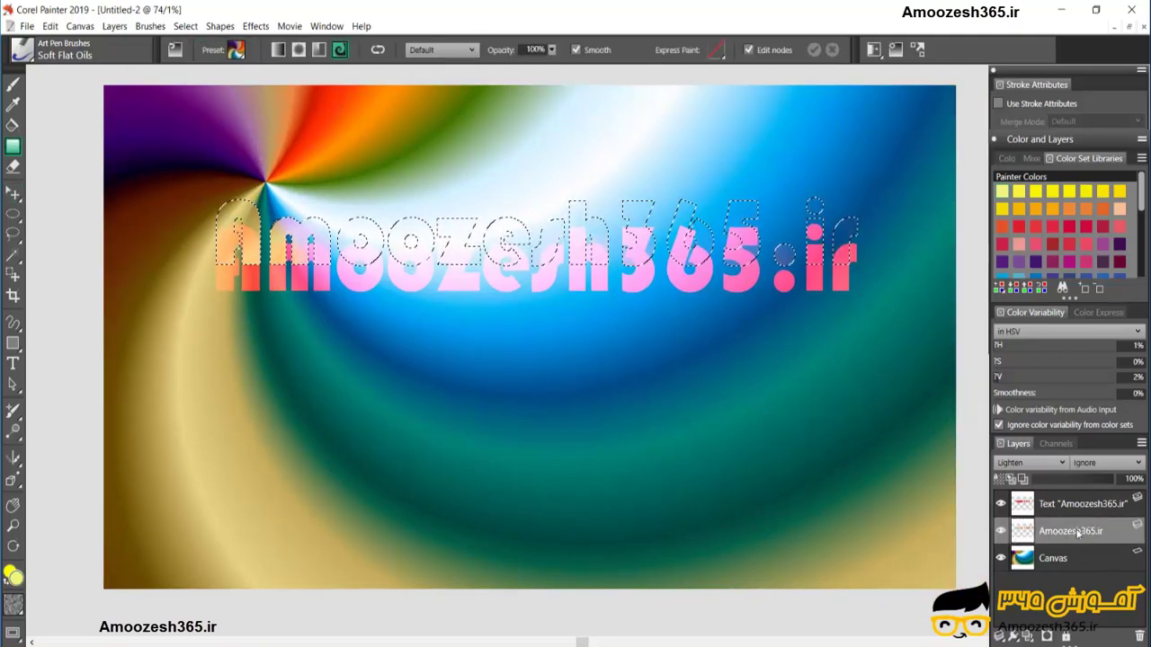
click(236, 50)
click(331, 238)
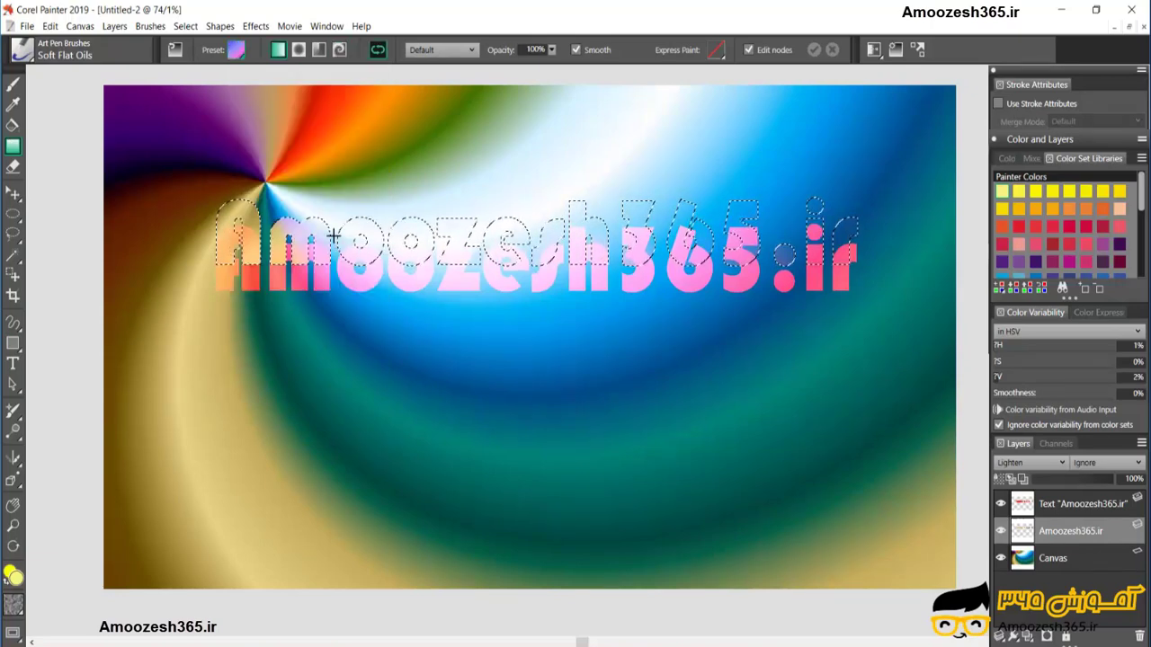
drag(250, 190, 795, 359)
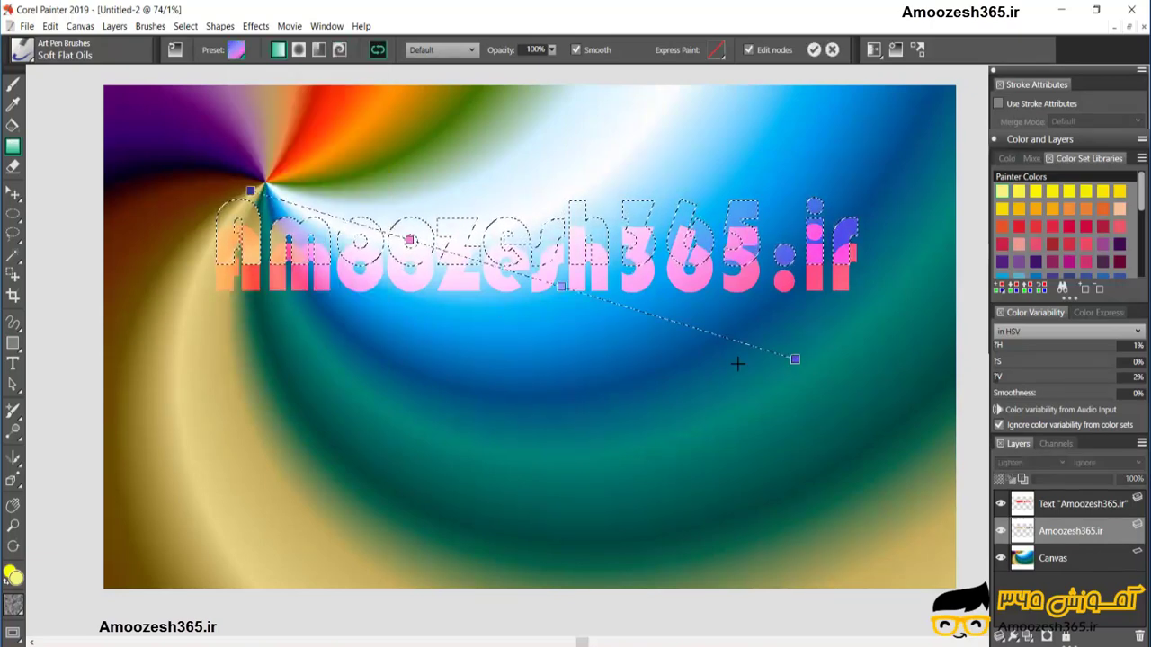
drag(663, 145, 402, 432)
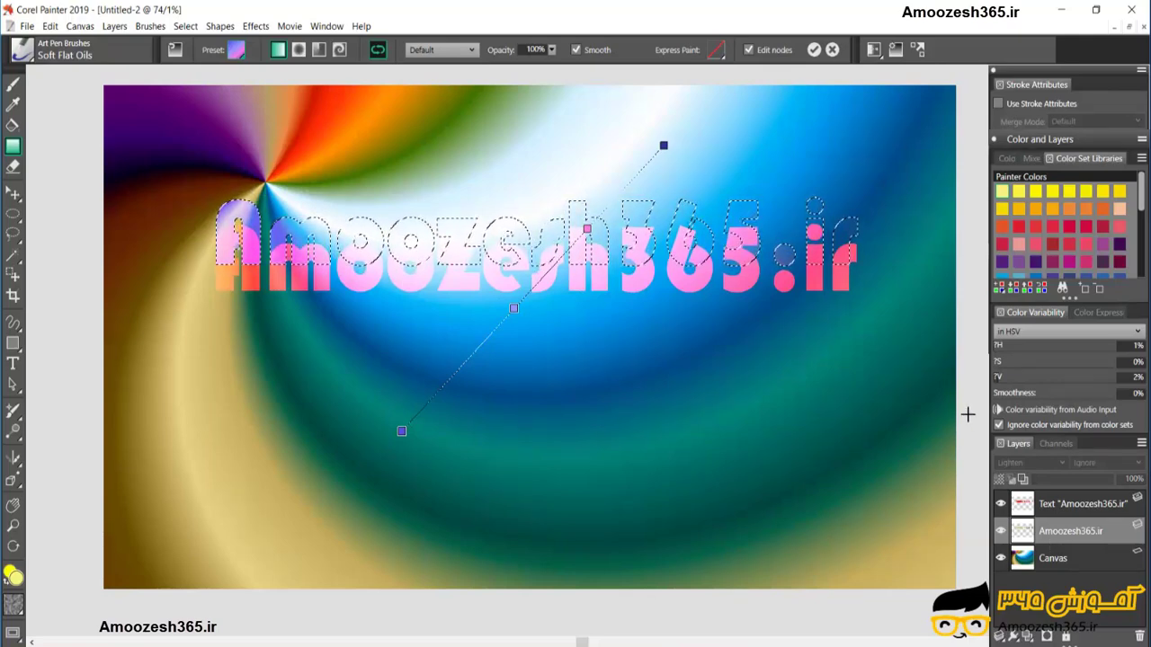
click(968, 414)
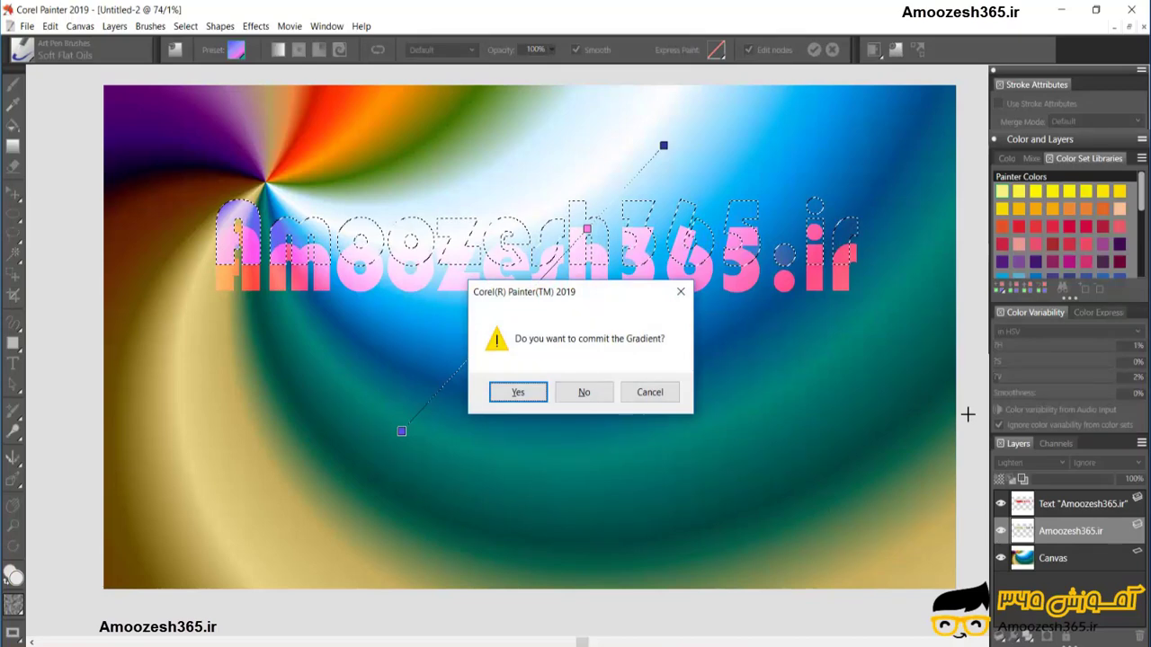
click(527, 392)
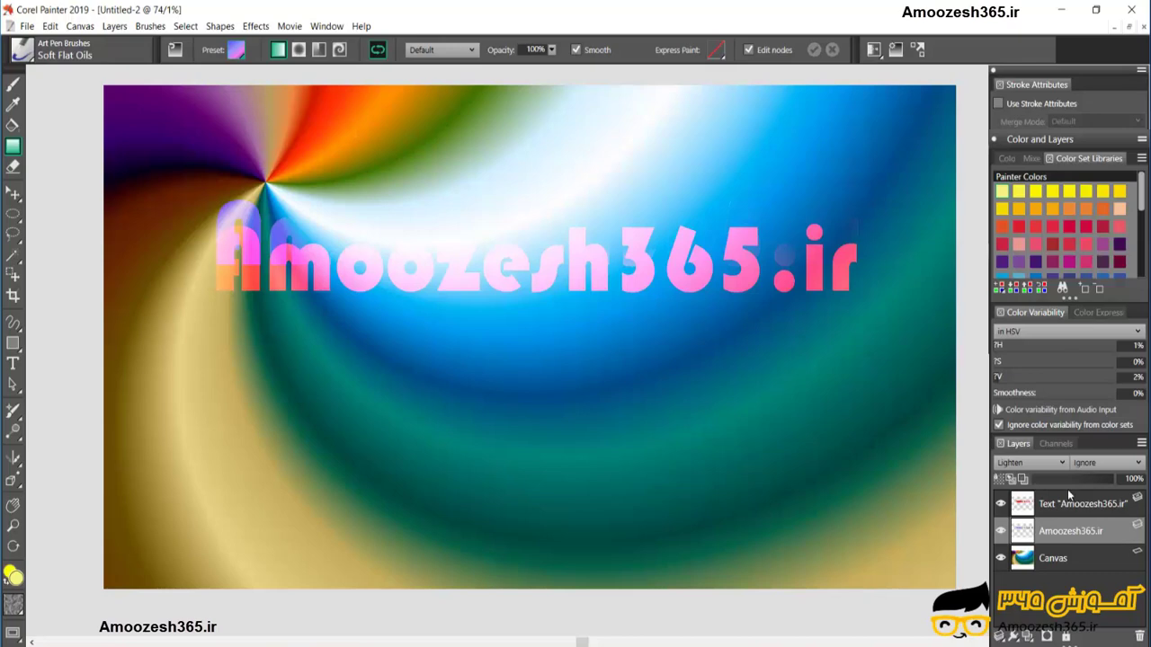
- Hide the remaining text layer and the Canvas, and reselect the content of the converted "Amoozesh365.ir" layer
click(1001, 505)
click(1001, 558)
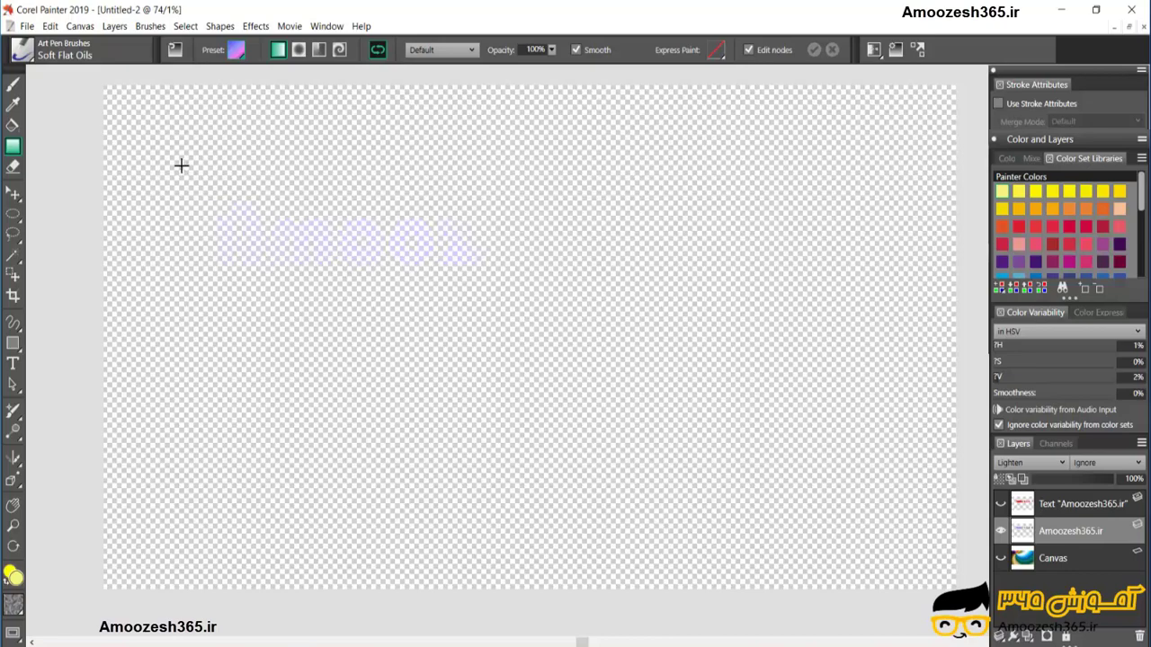
drag(181, 165, 737, 220)
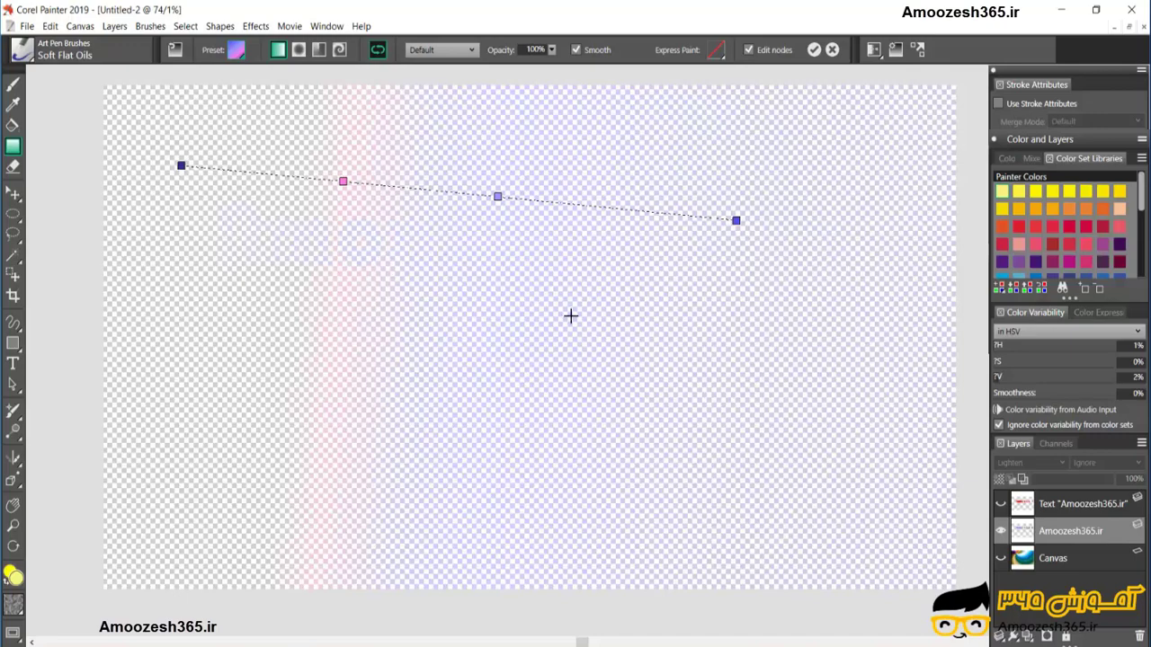
right_click(1055, 536)
right_click(1052, 536)
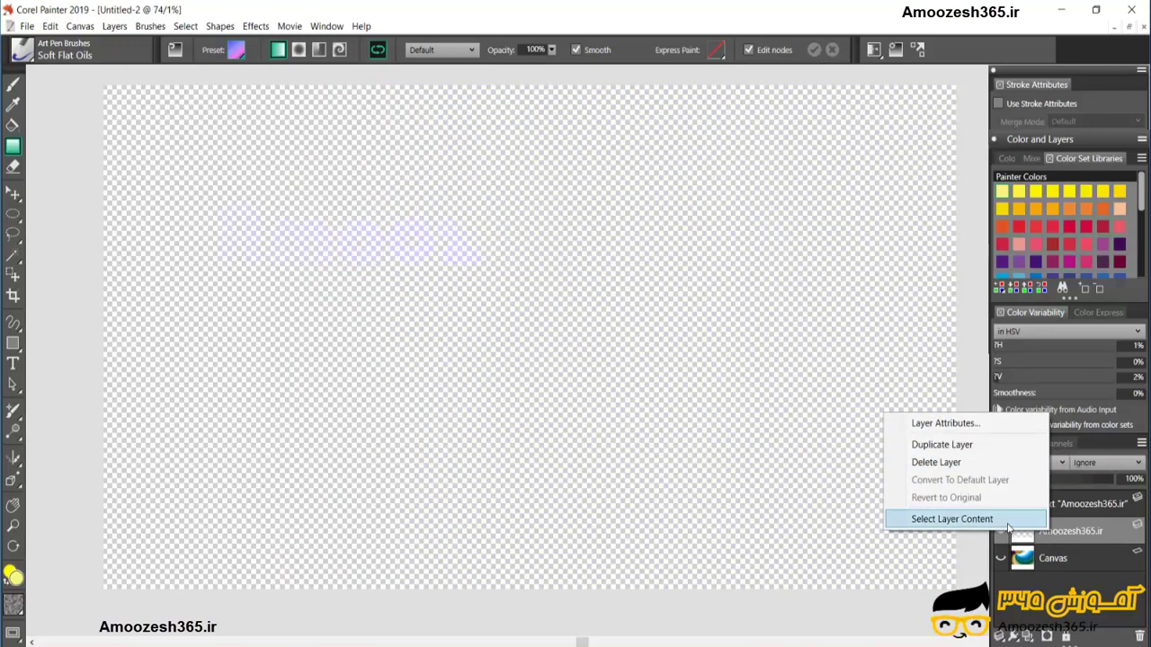
click(1007, 522)
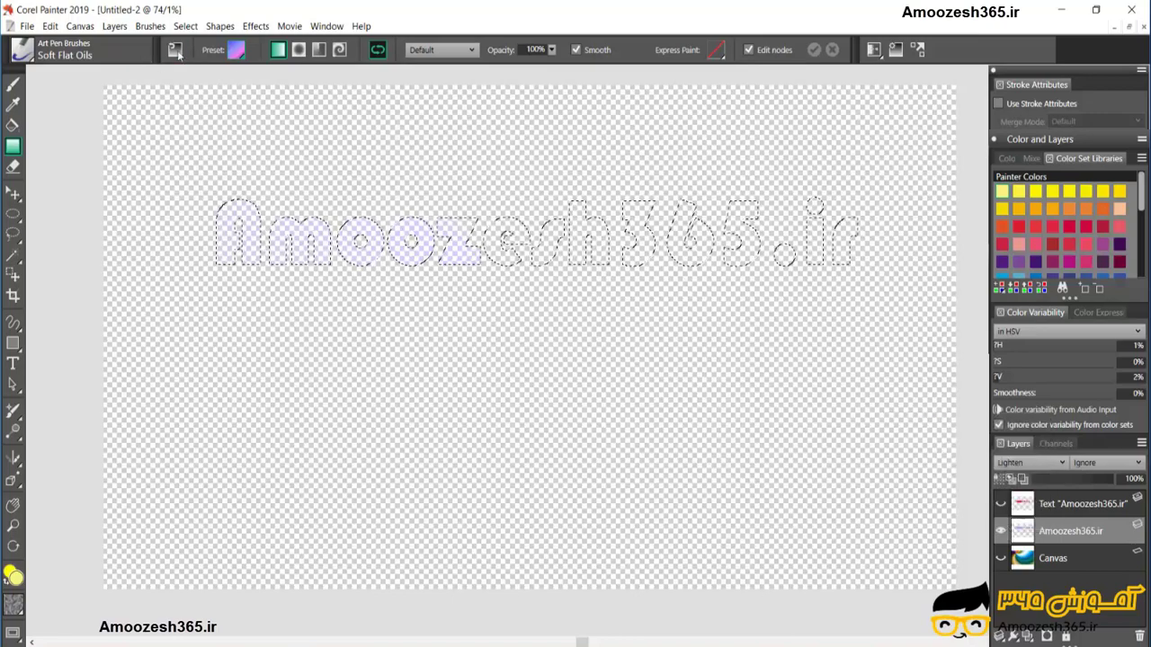
- Choose the multicolor pinwheel gradient preset, try it across the lettering in different directions, and switch it to a spiral gradient
click(236, 49)
scroll(318, 180, down, 4)
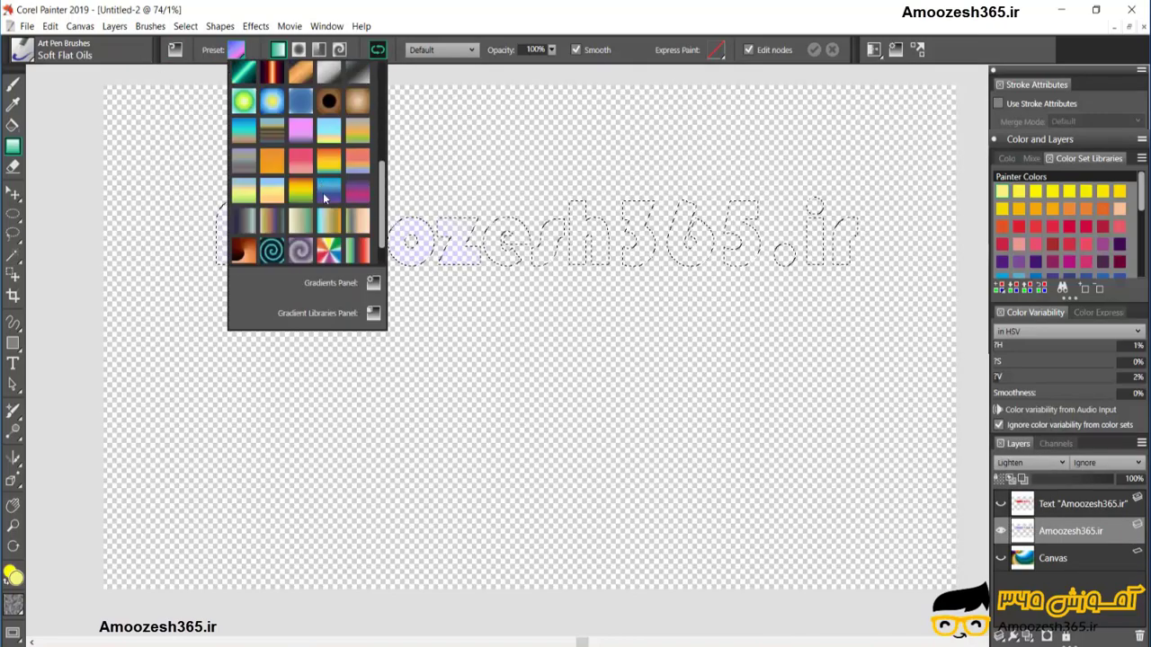
click(329, 218)
drag(180, 167, 689, 337)
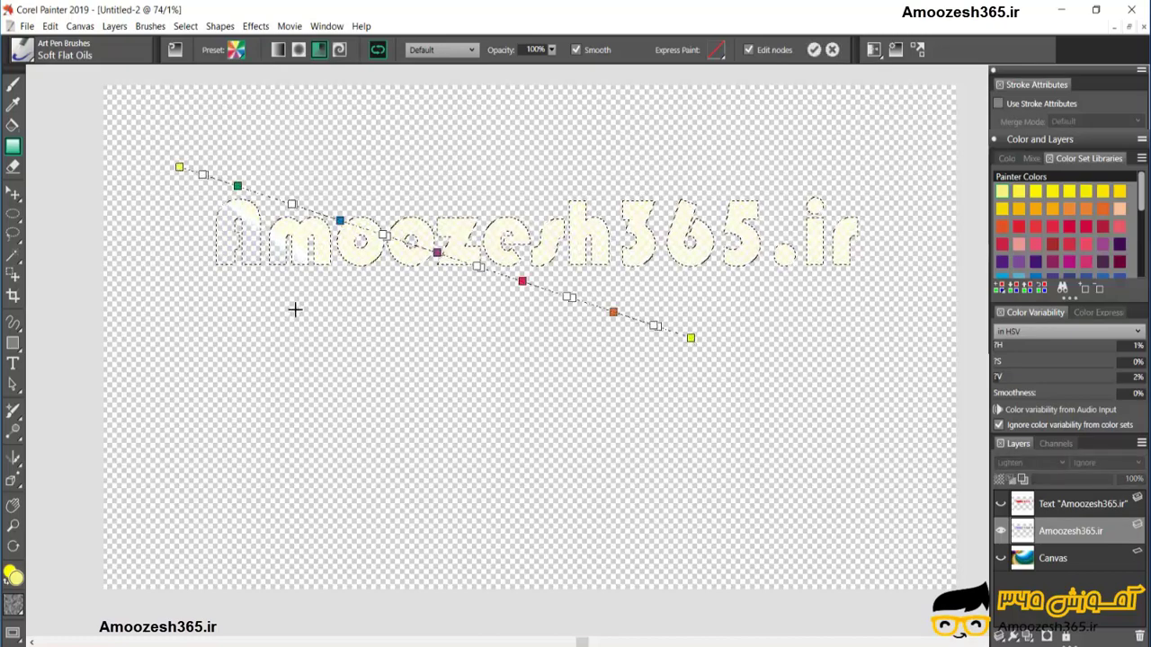
drag(172, 275, 747, 243)
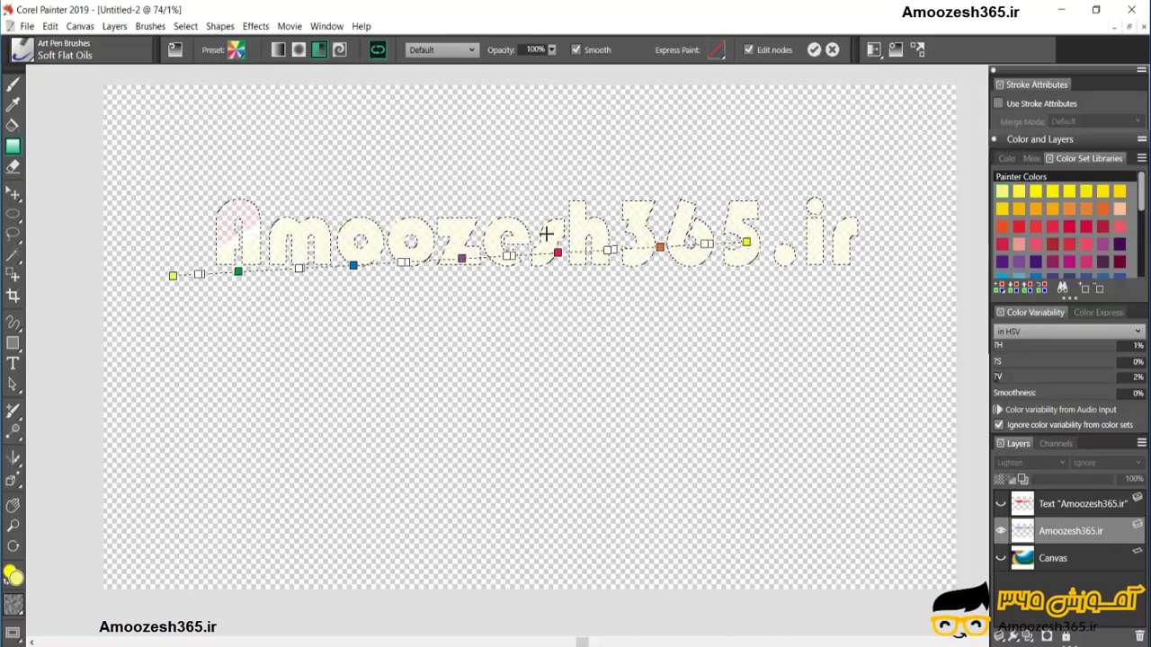
click(339, 49)
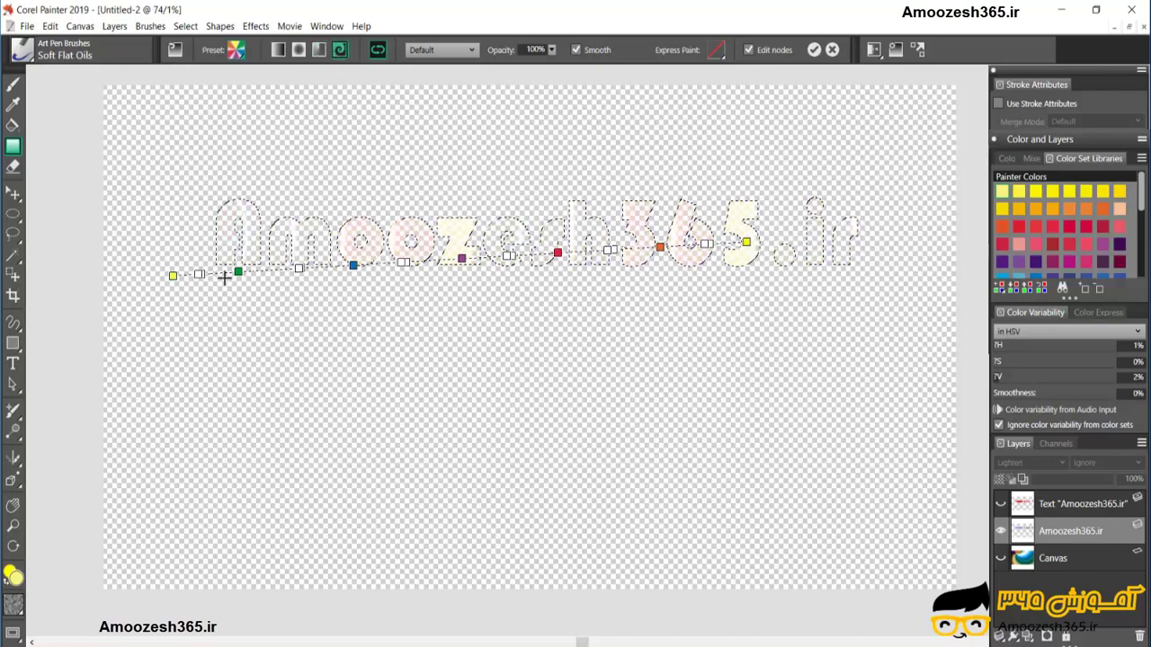
drag(218, 278, 733, 219)
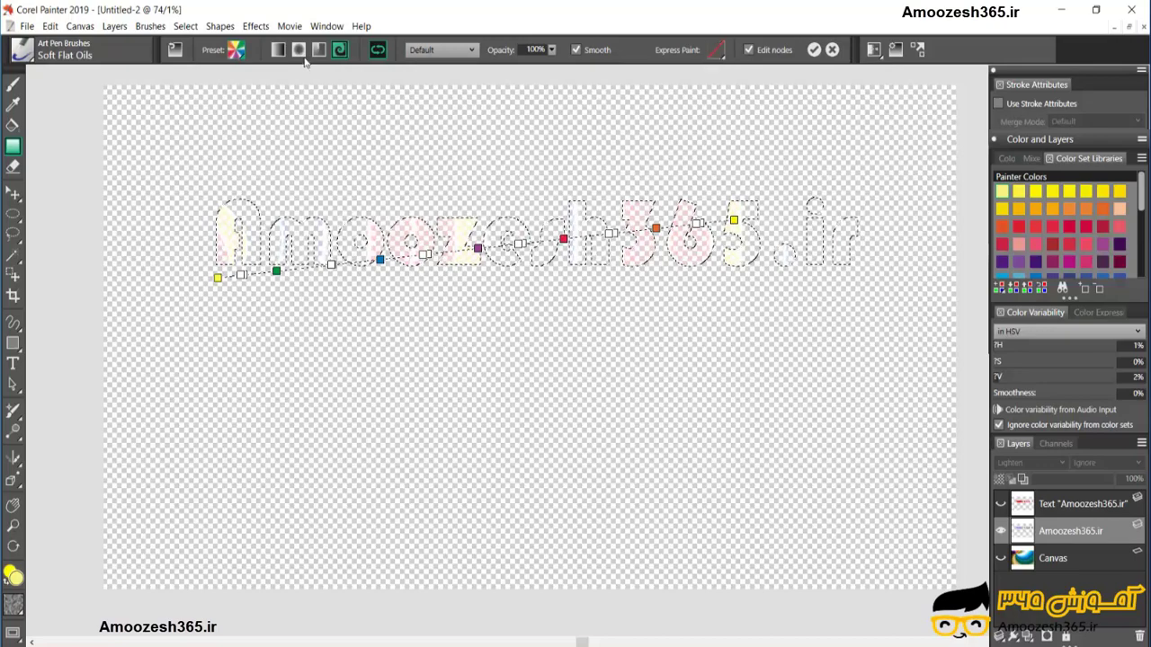
- Set the gradient's Express Paint to Heavy Dabs, redraw the spiral gradient diagonally across the lettering and apply it
click(716, 50)
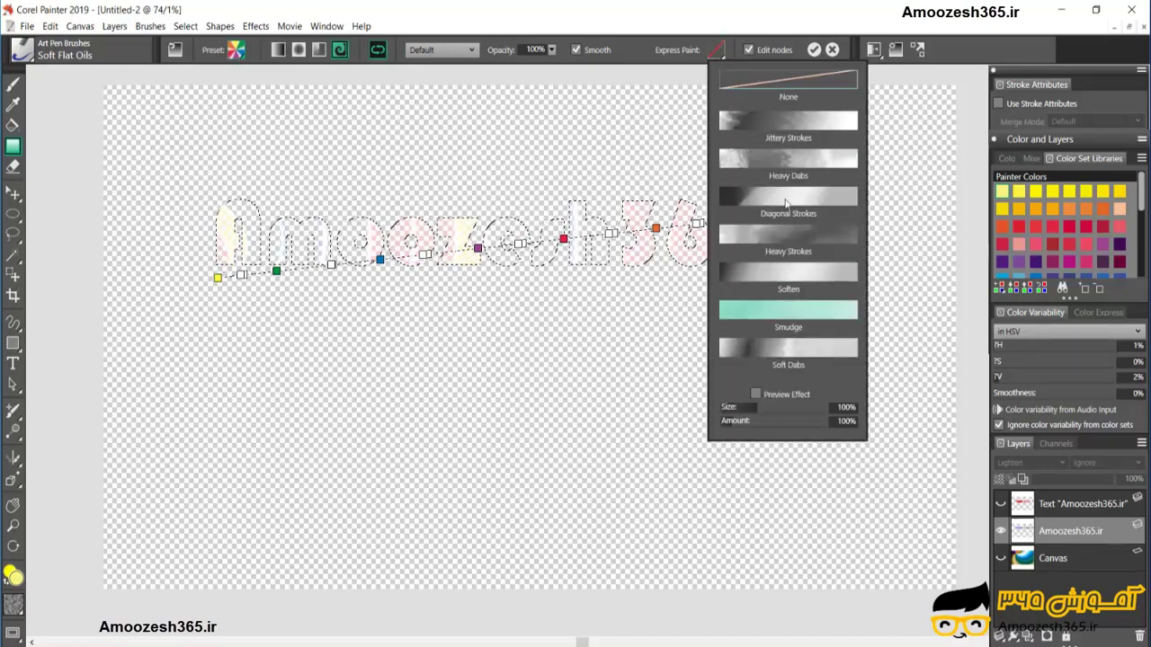
click(787, 158)
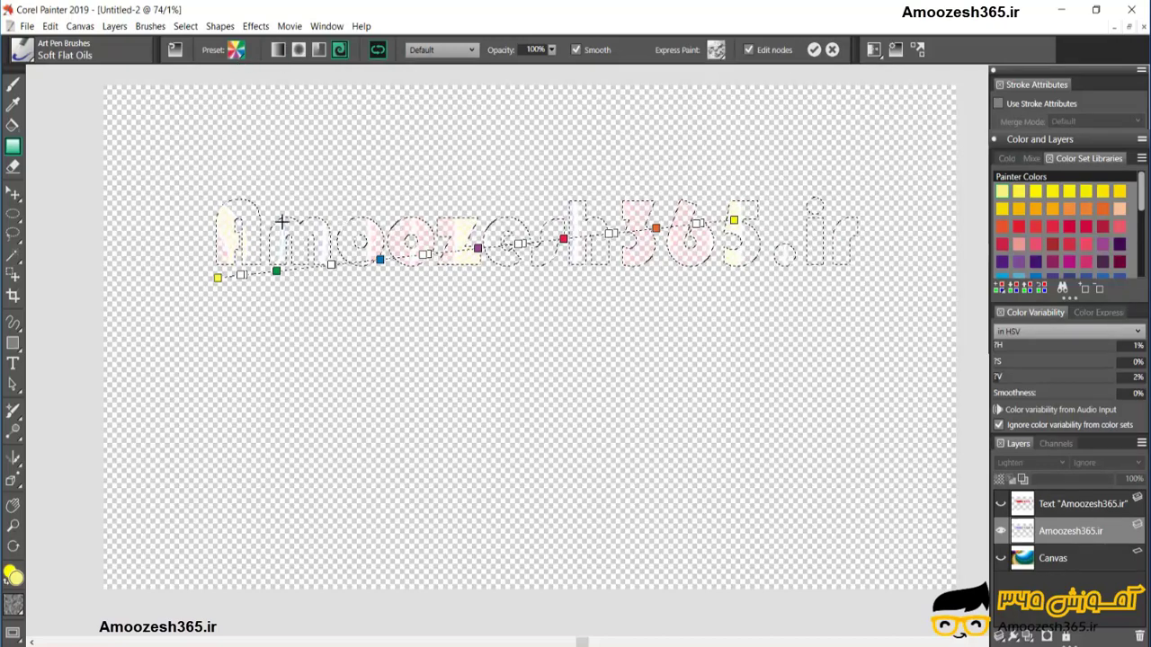
drag(234, 189, 840, 288)
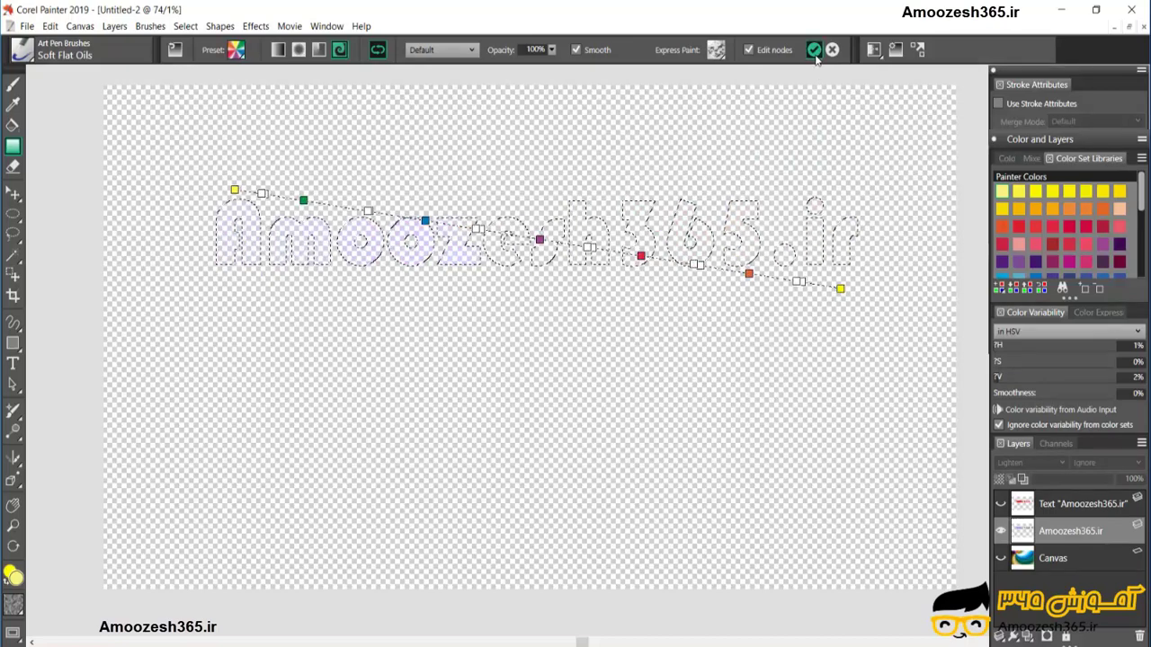
click(814, 51)
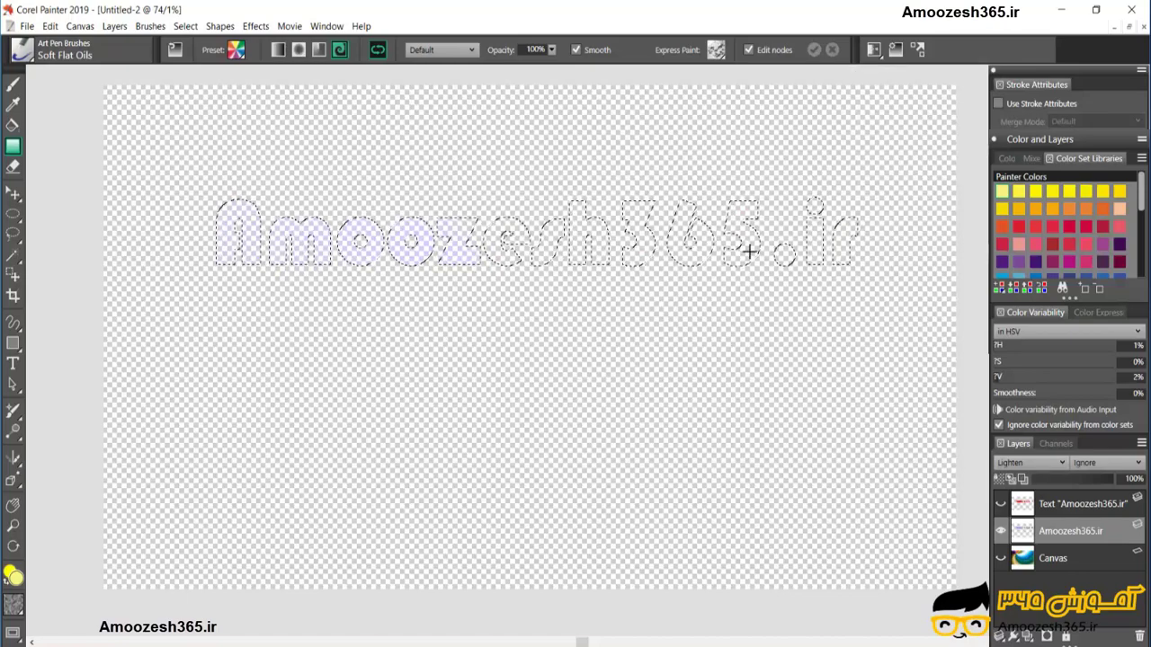
- Choose the black-and-red spiral gradient preset, draw it across the whole selected lettering and apply it
click(237, 50)
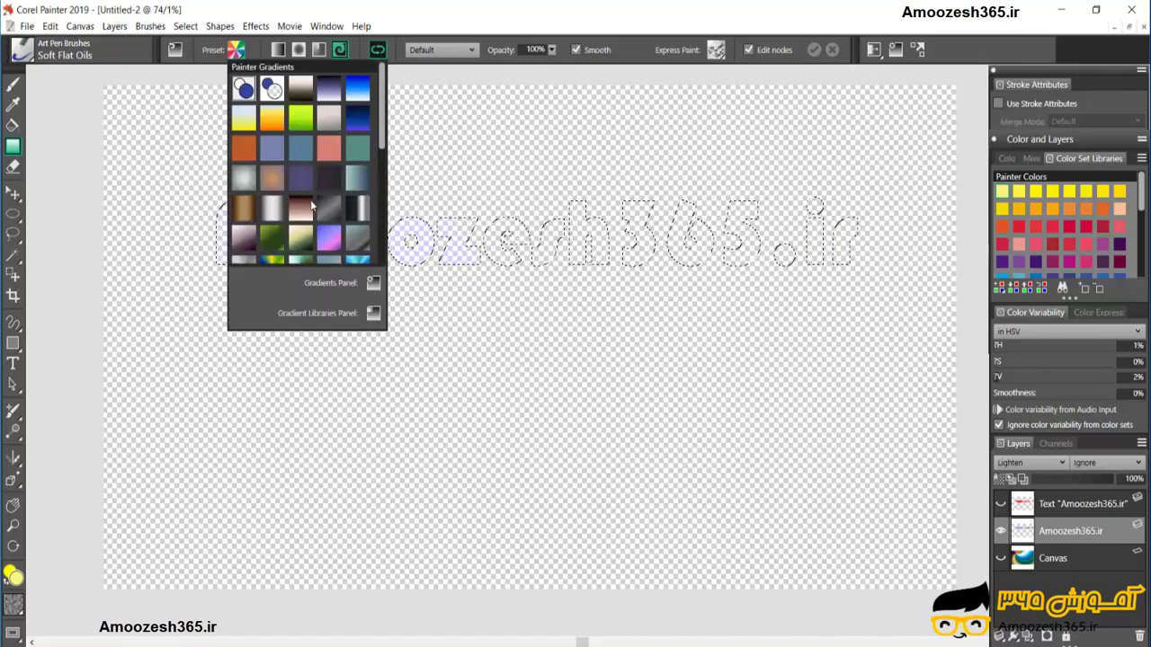
scroll(310, 200, down, 5)
click(243, 248)
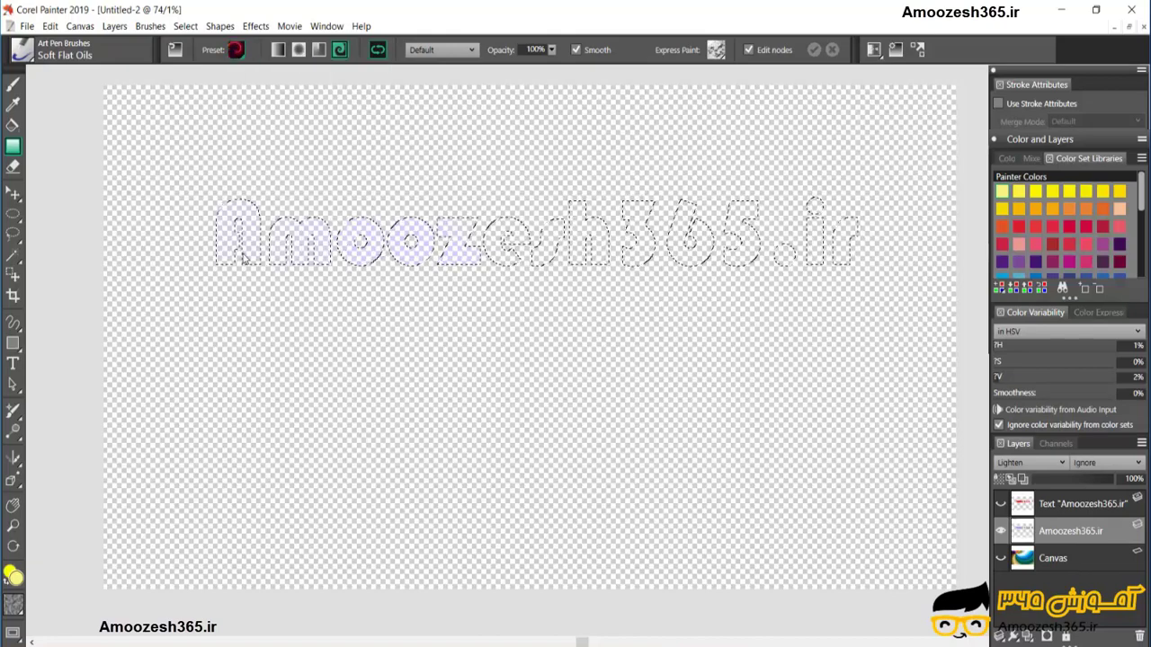
drag(861, 251, 862, 251)
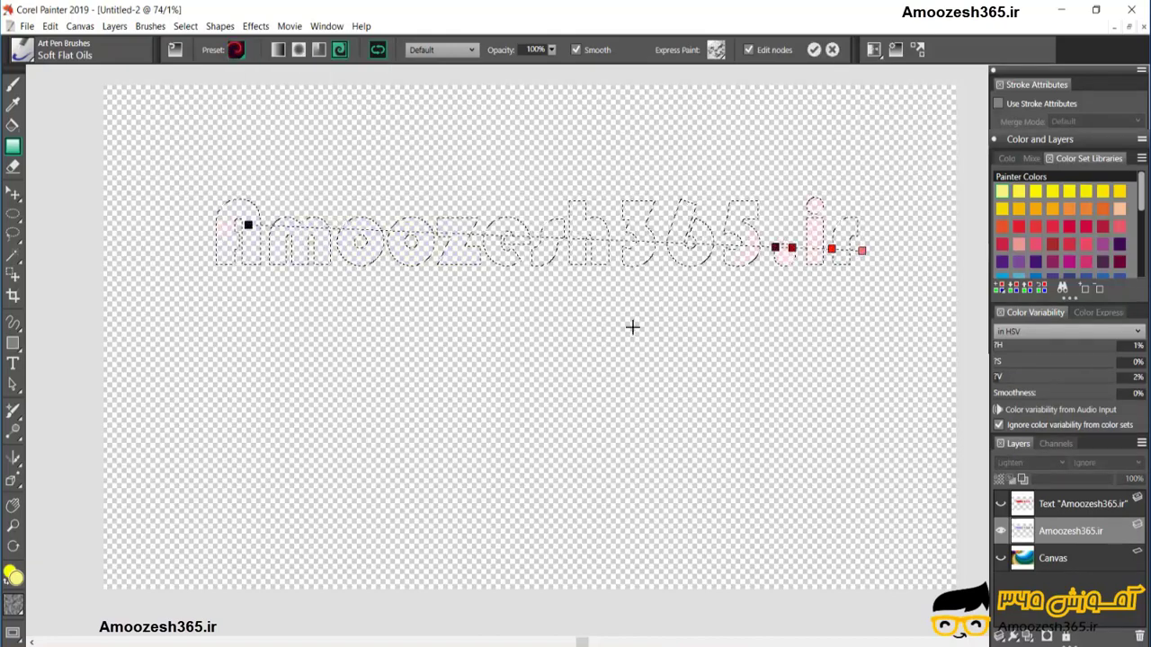
click(813, 49)
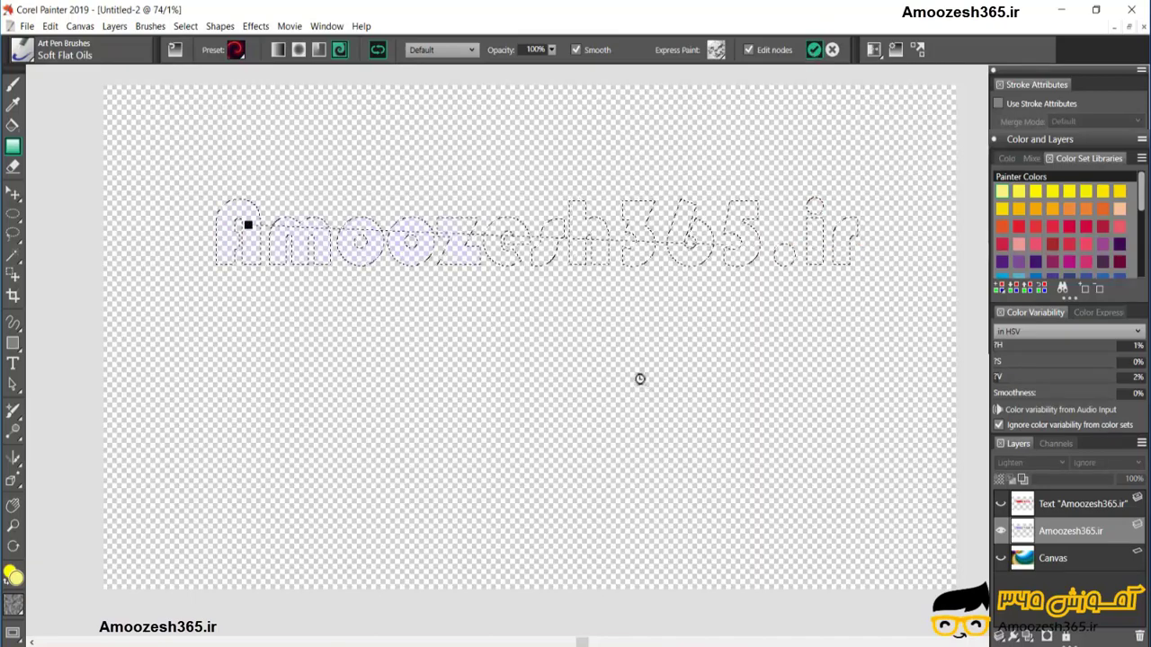